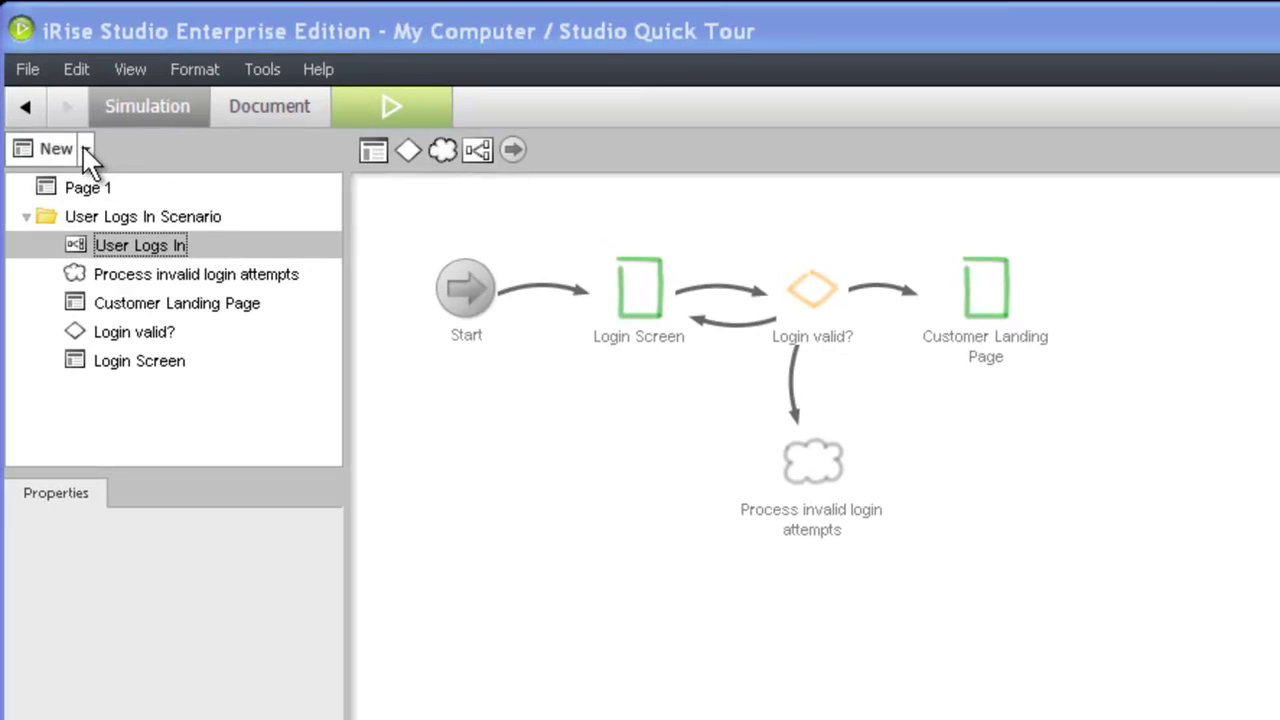
Create a folder named 'User creates new profile' and move it to the top level.
left_click(85, 150)
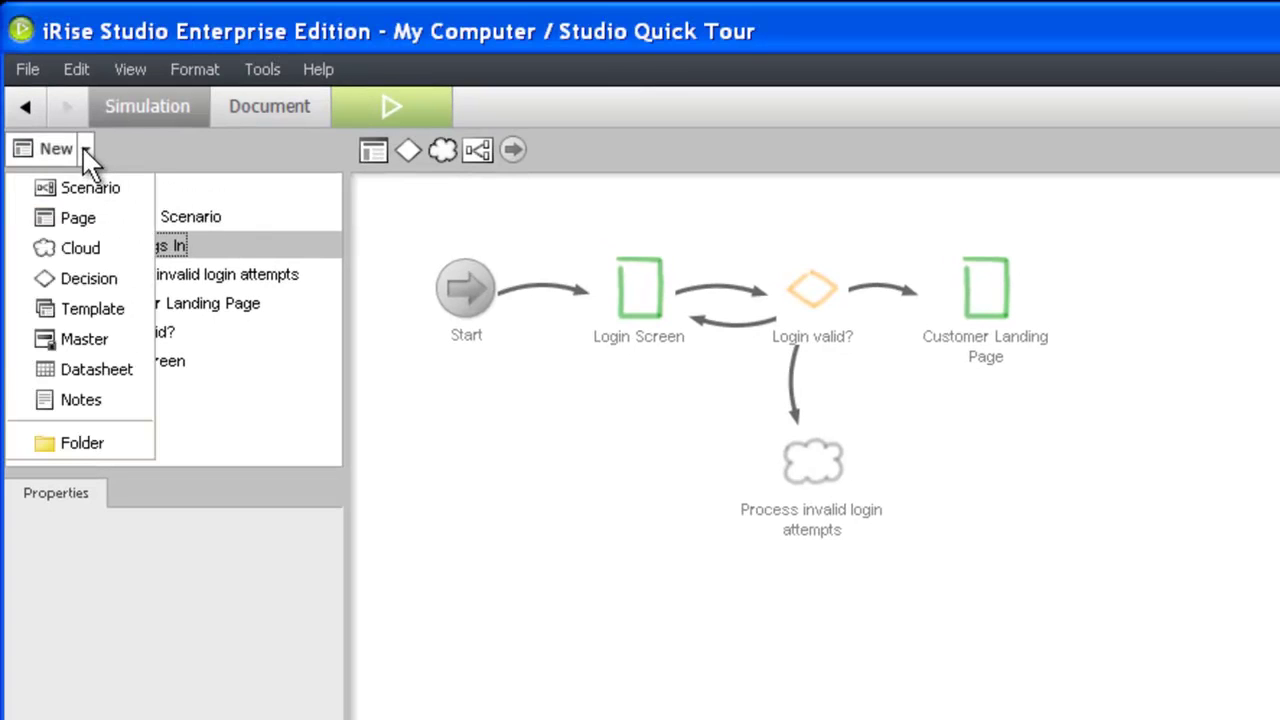
left_click(84, 446)
type("User creates ne")
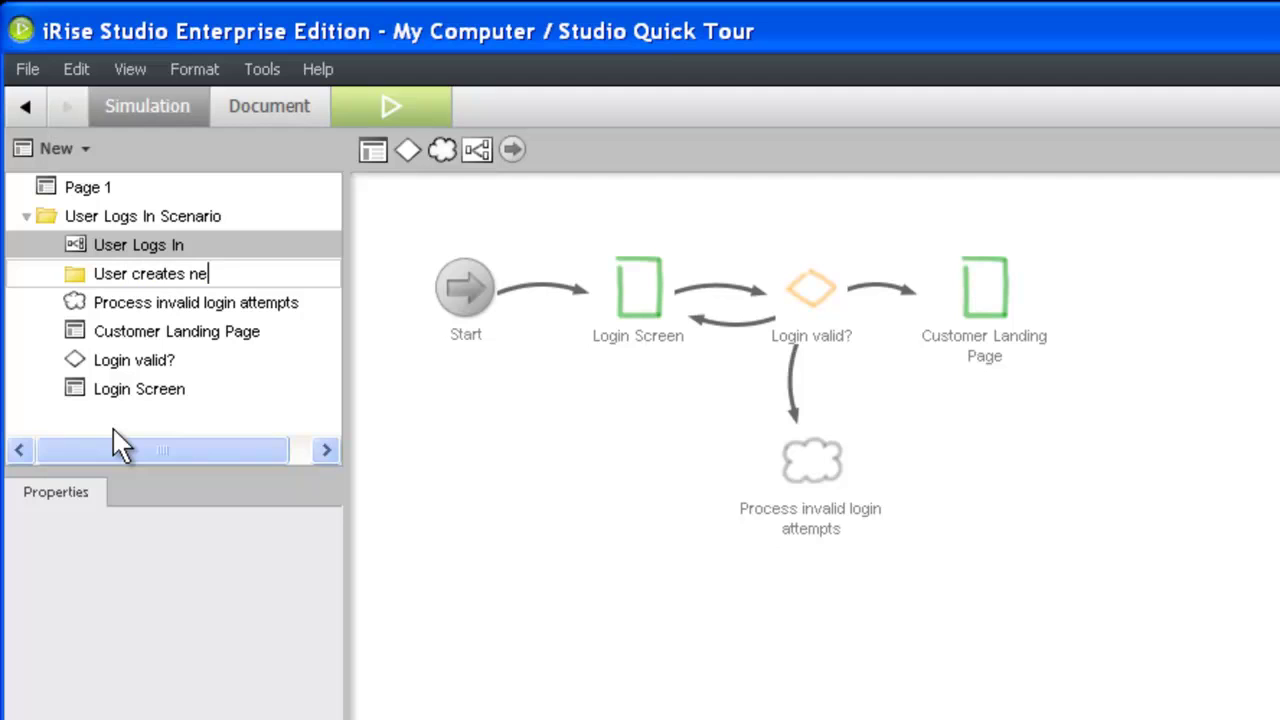
type("w profile")
key("Return")
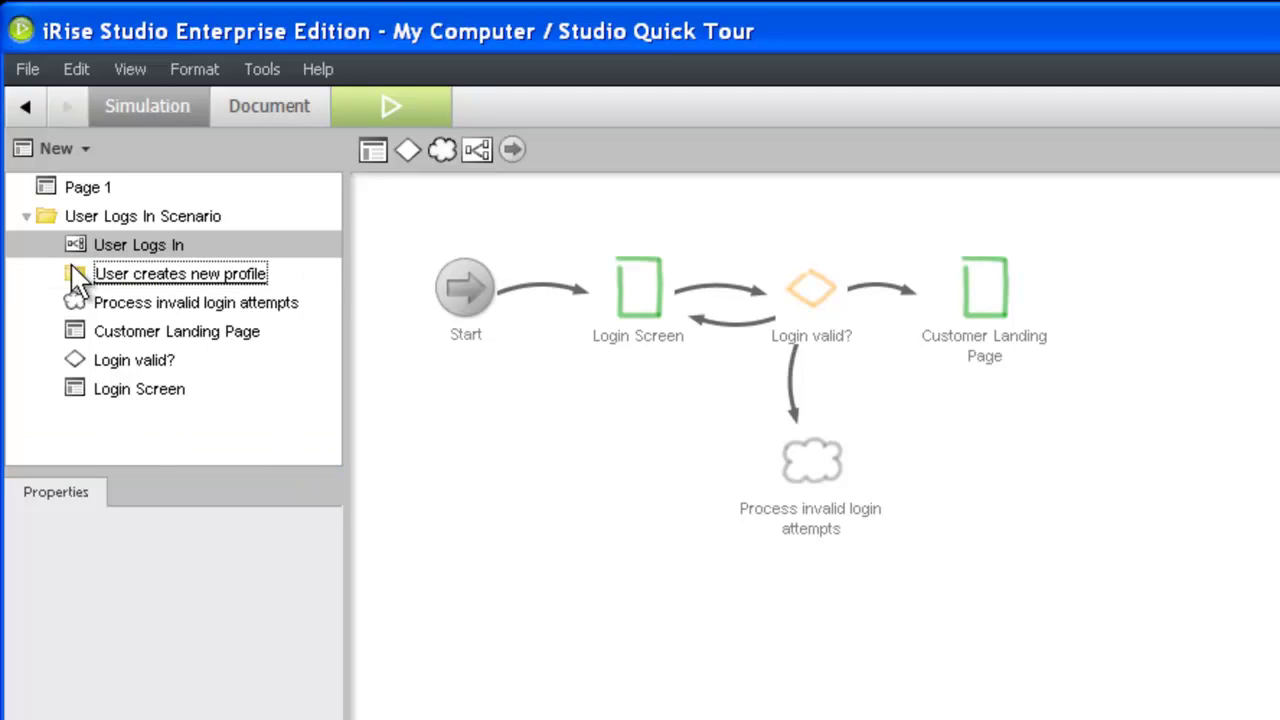
left_click_drag(78, 282, 44, 212)
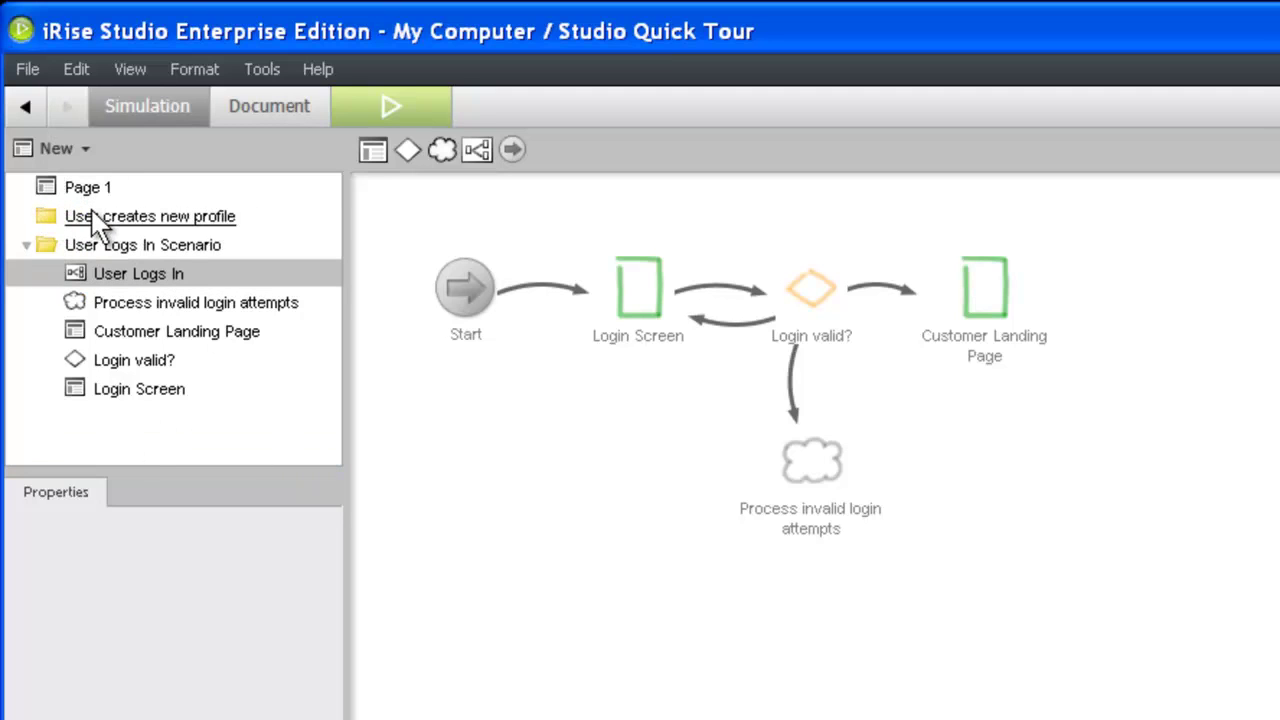
Add a scenario named 'User creates new profile' inside that folder.
right_click(95, 222)
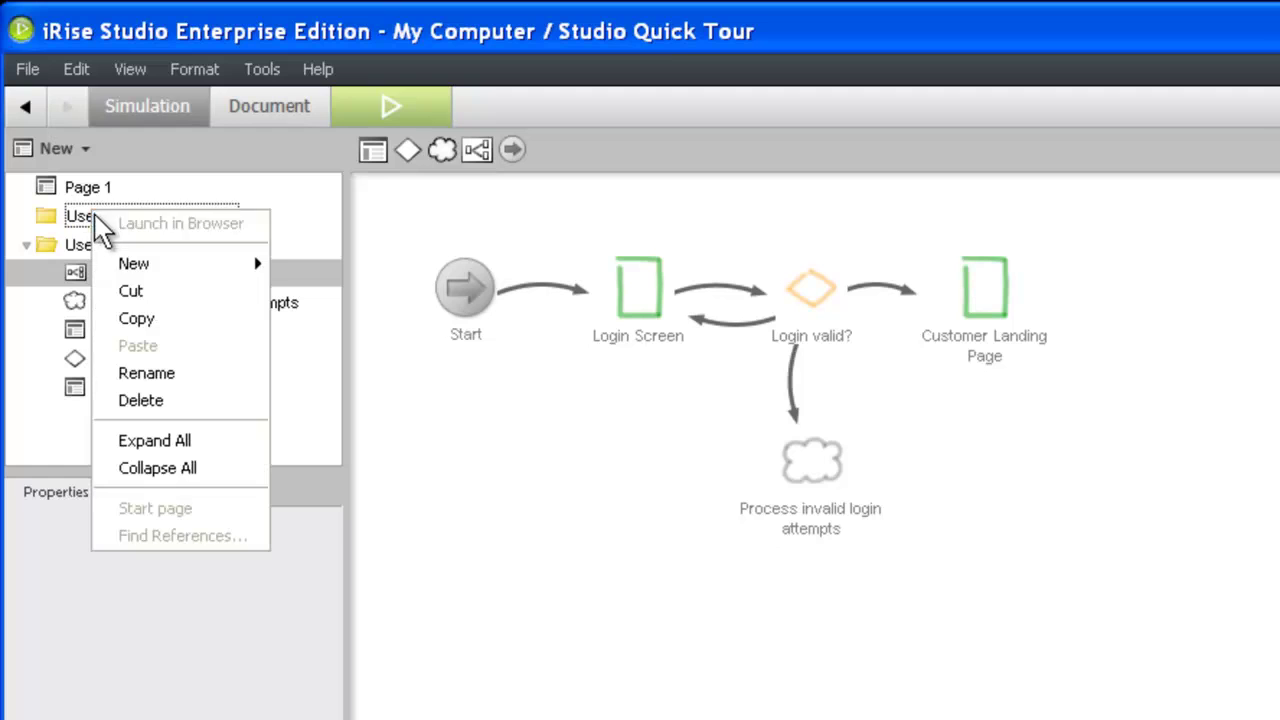
mouse_move(191, 266)
left_click(301, 257)
type("User creates new profile")
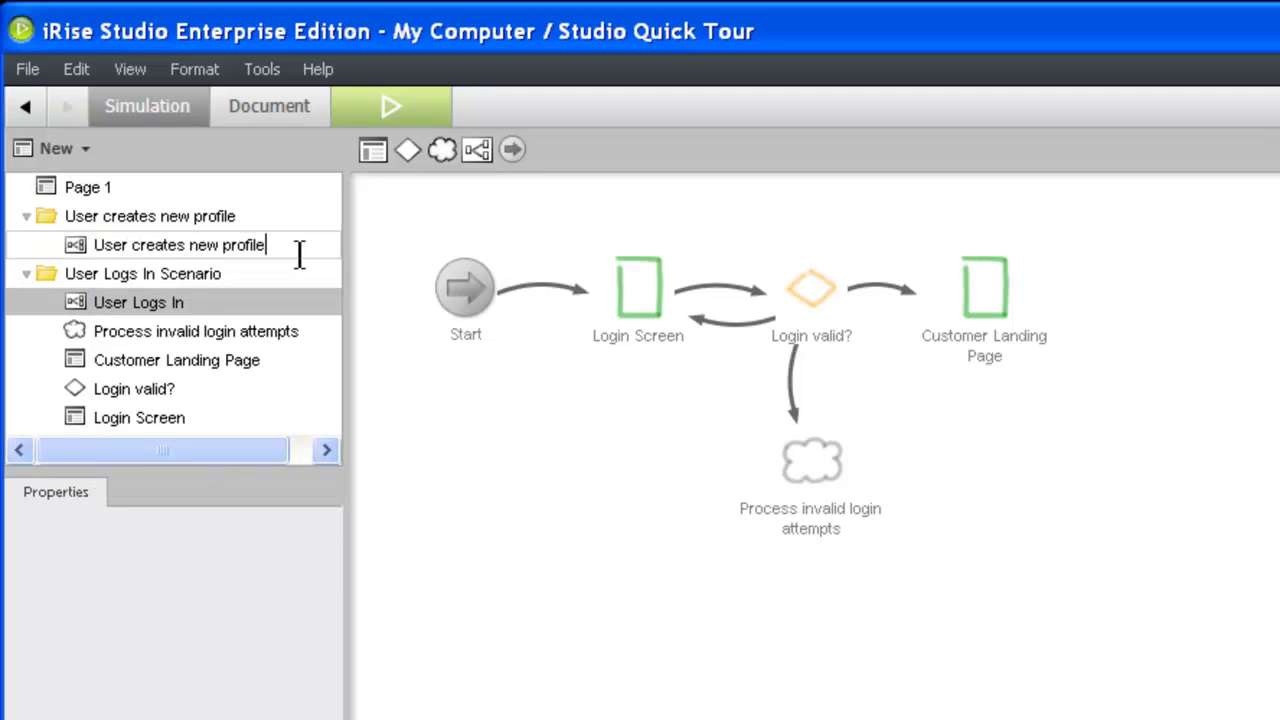
key("Return")
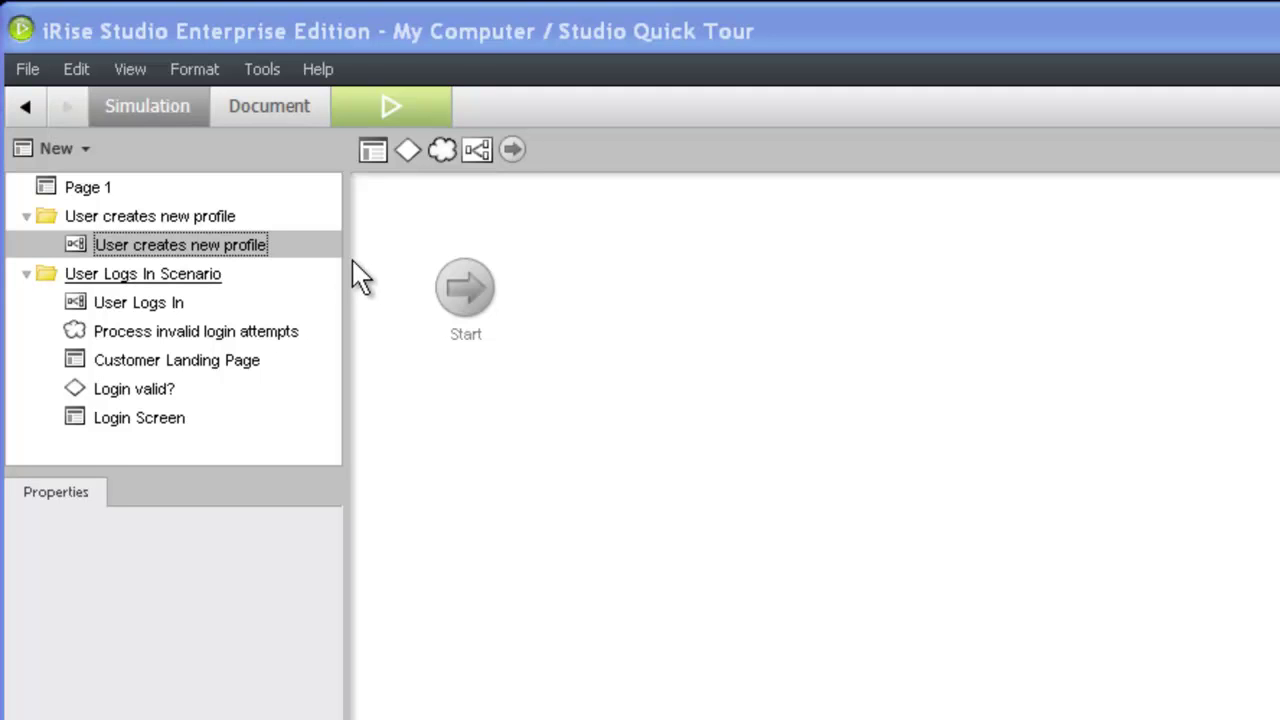
Write the scenario description: new user clicks "create profile" link on Login Screen to enter it.
left_click(288, 109)
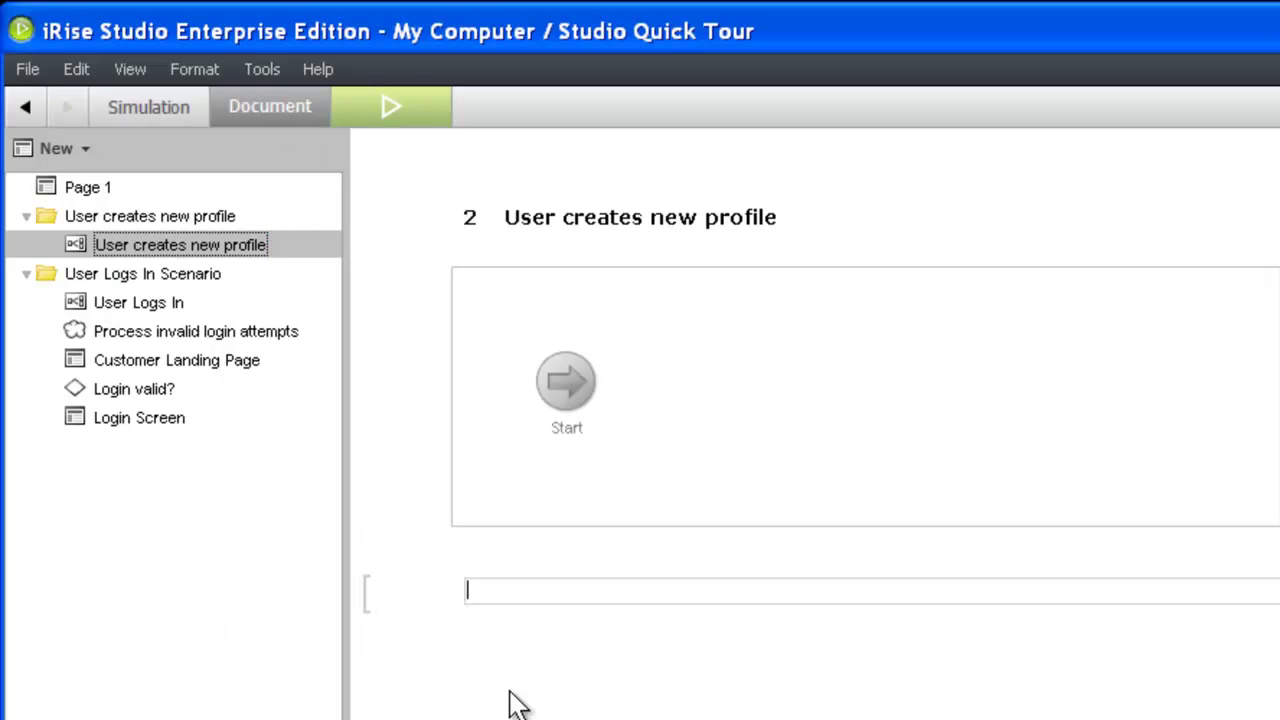
type("New user ")
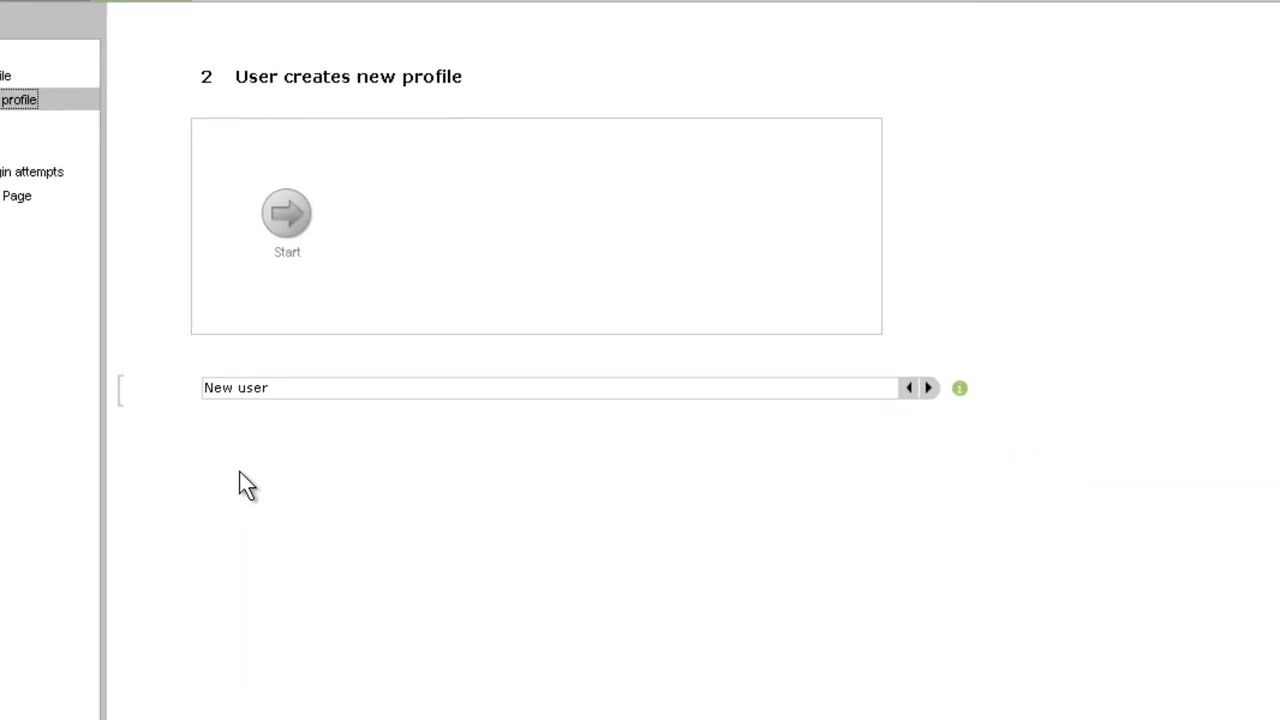
type("clicks \"create profile\" link on Login Screen to enter ")
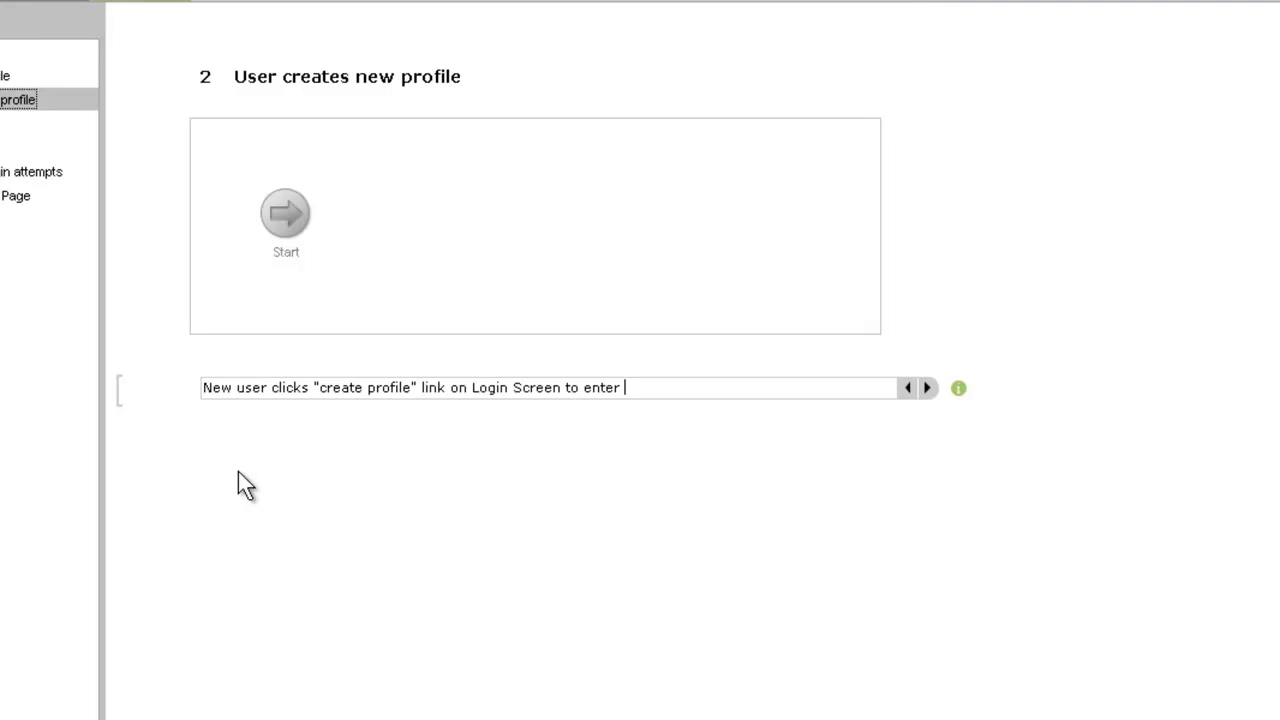
type("\"User creates new profile\" scea")
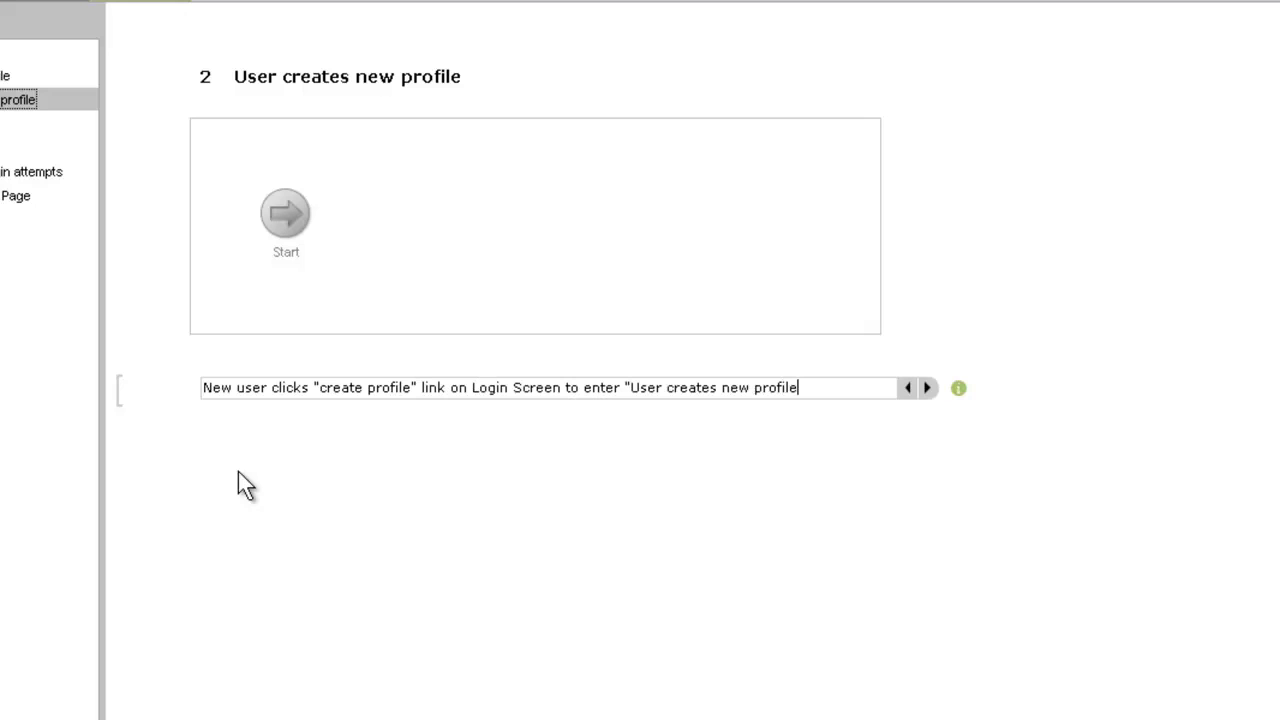
type("n")
key("BackSpace")
key("BackSpace")
type("nario.")
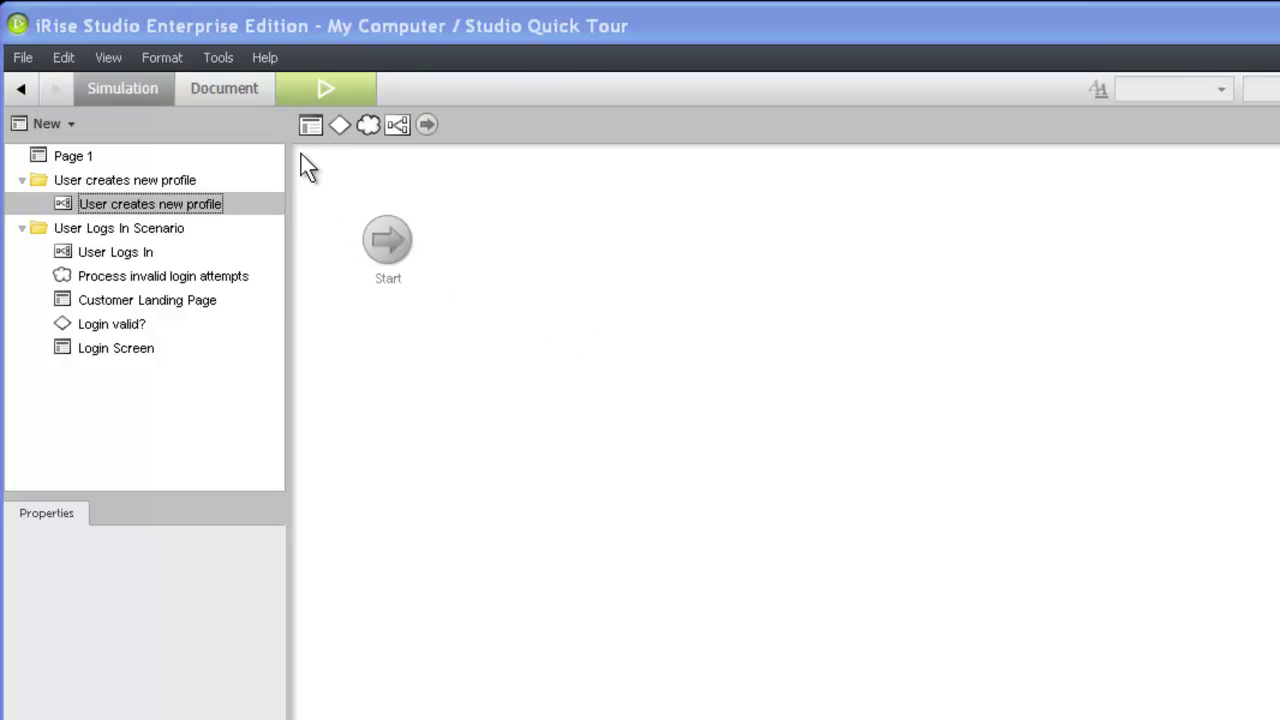
Place a page named 'Create profile screen' on the canvas after the Start node.
left_click_drag(308, 121, 523, 240)
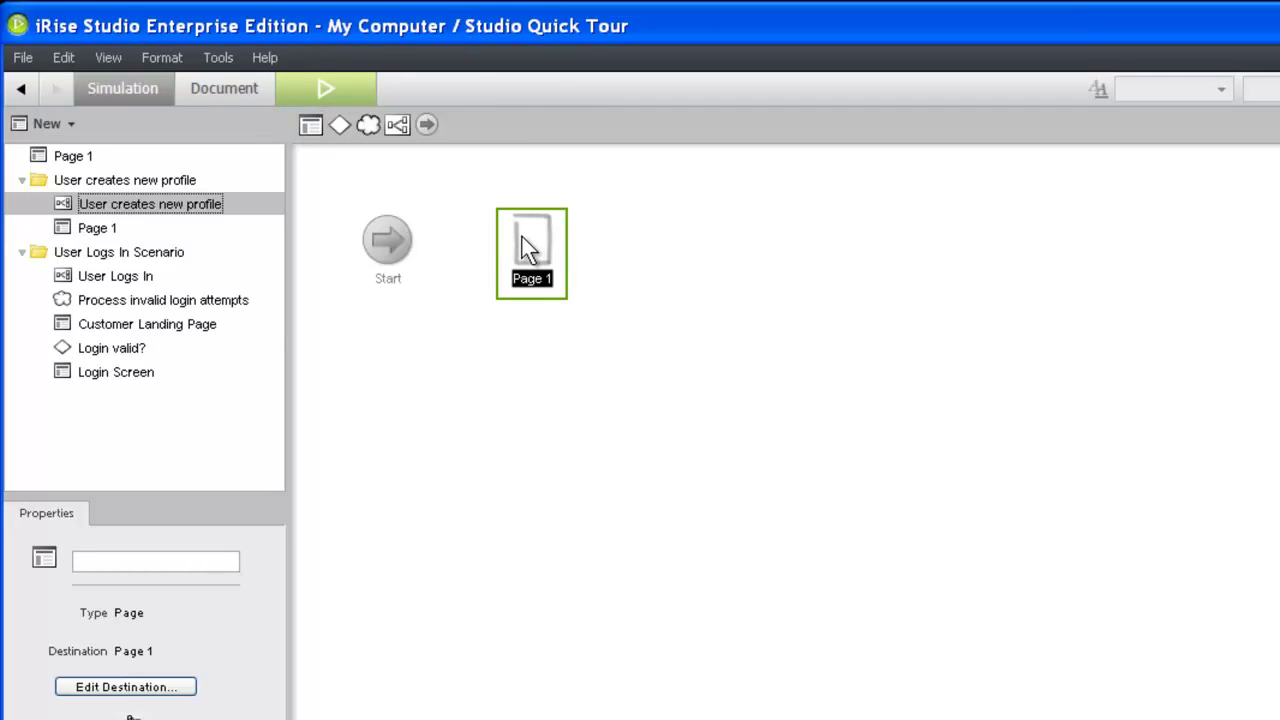
type("Create profile screen")
key("Return")
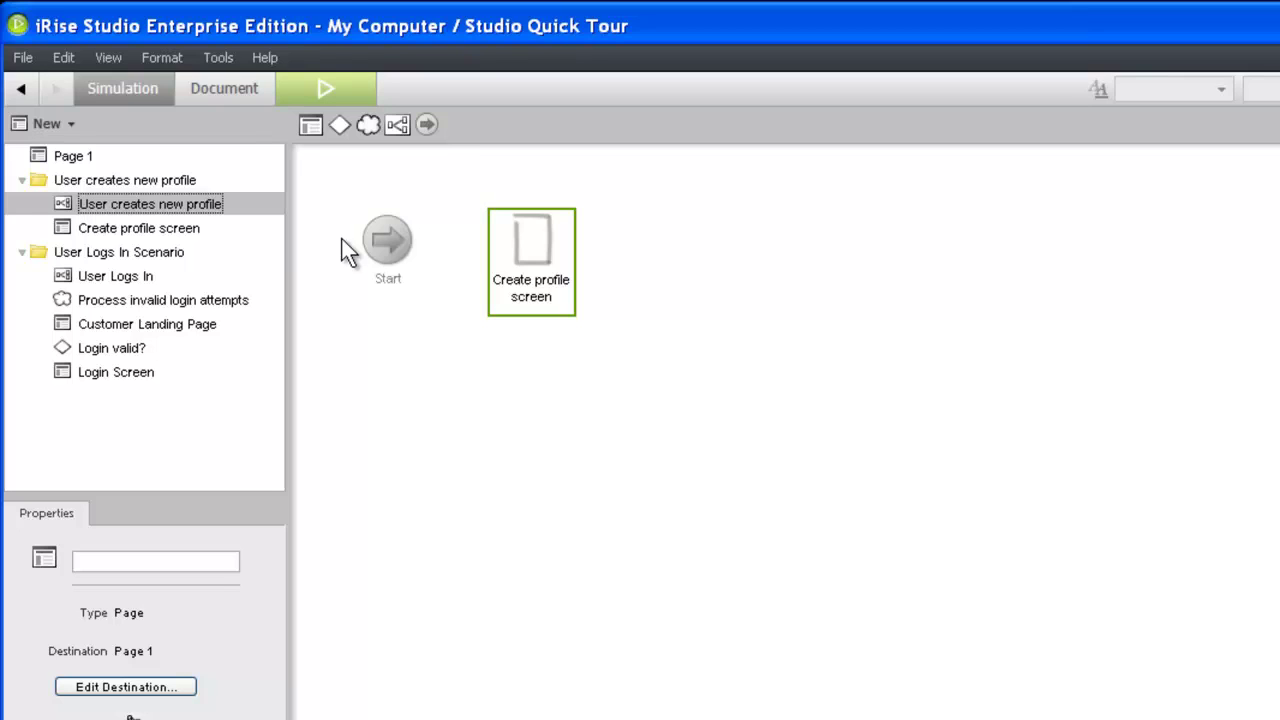
Place a decision named 'Matches existing profile?' to the right of Create profile screen.
left_click(340, 125)
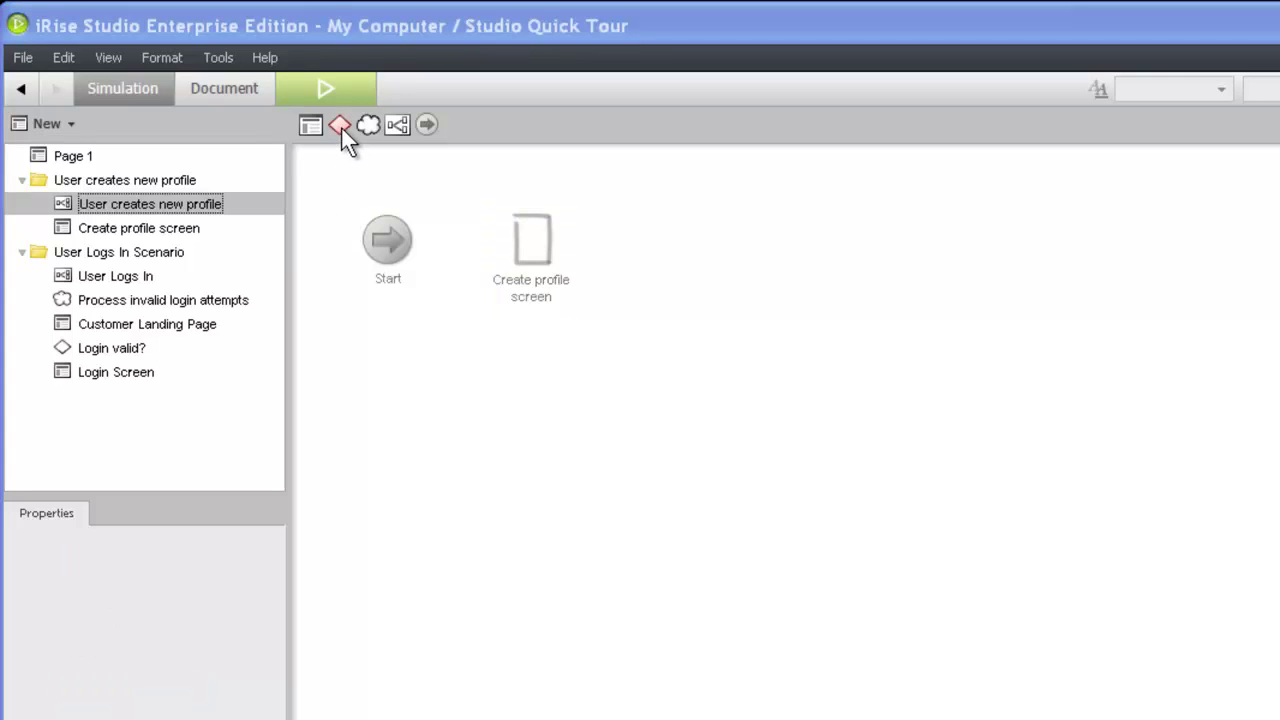
left_click_drag(340, 127, 663, 228)
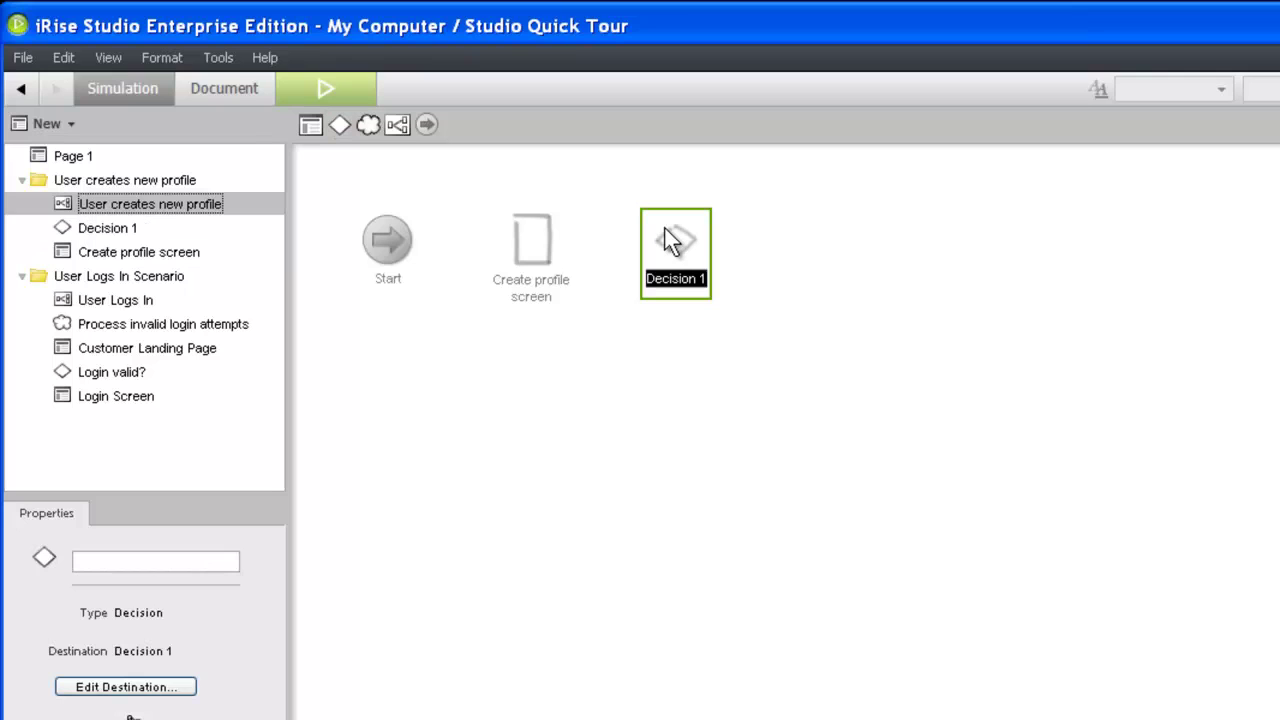
type("Mat")
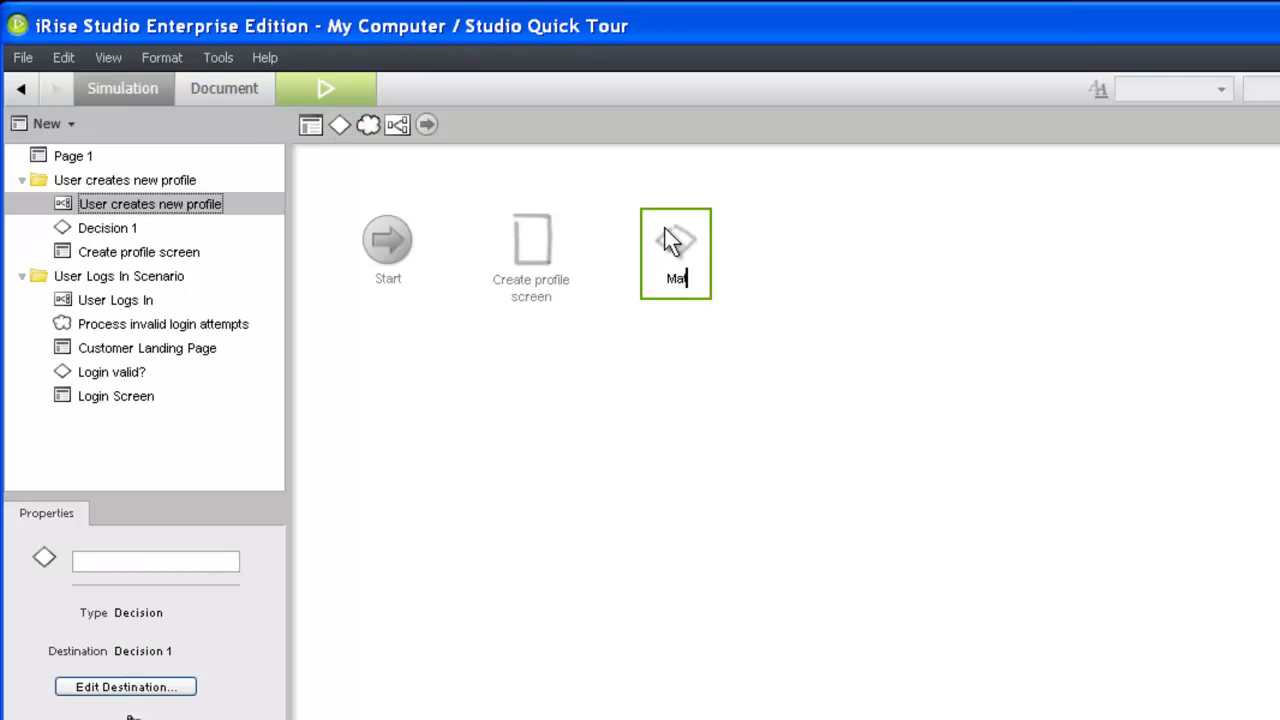
type("ches existing profile?")
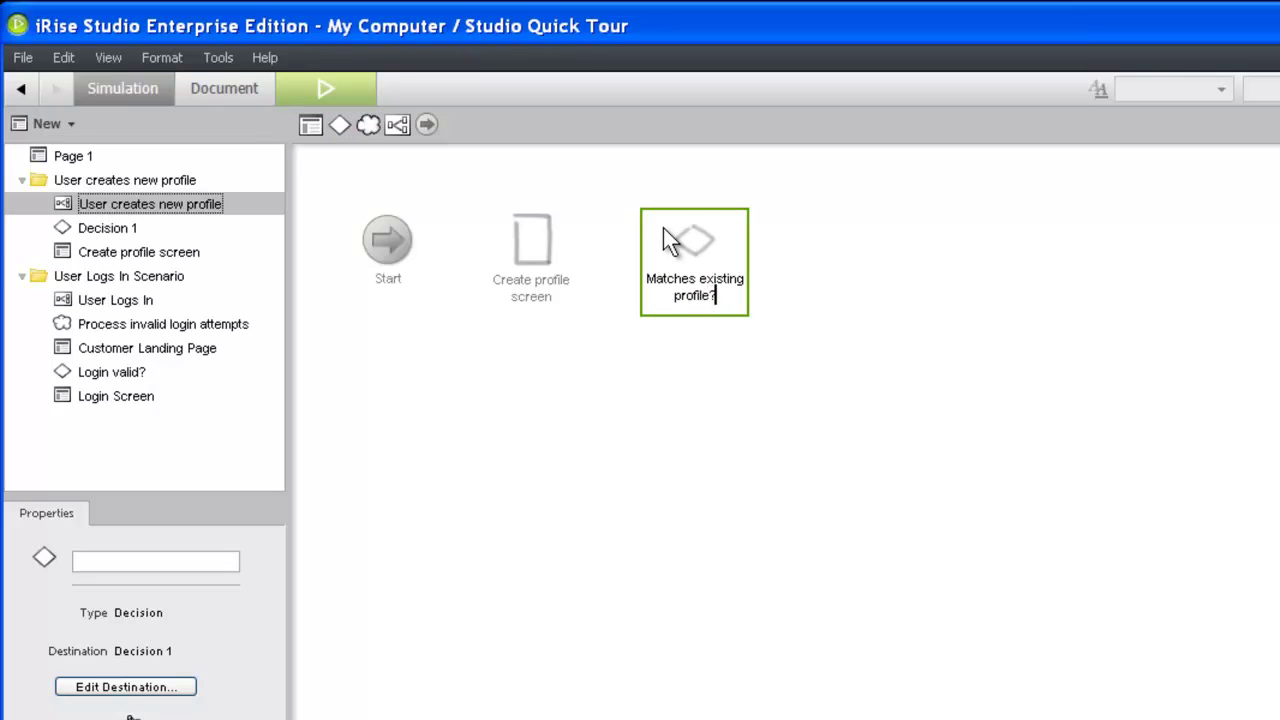
key("Return")
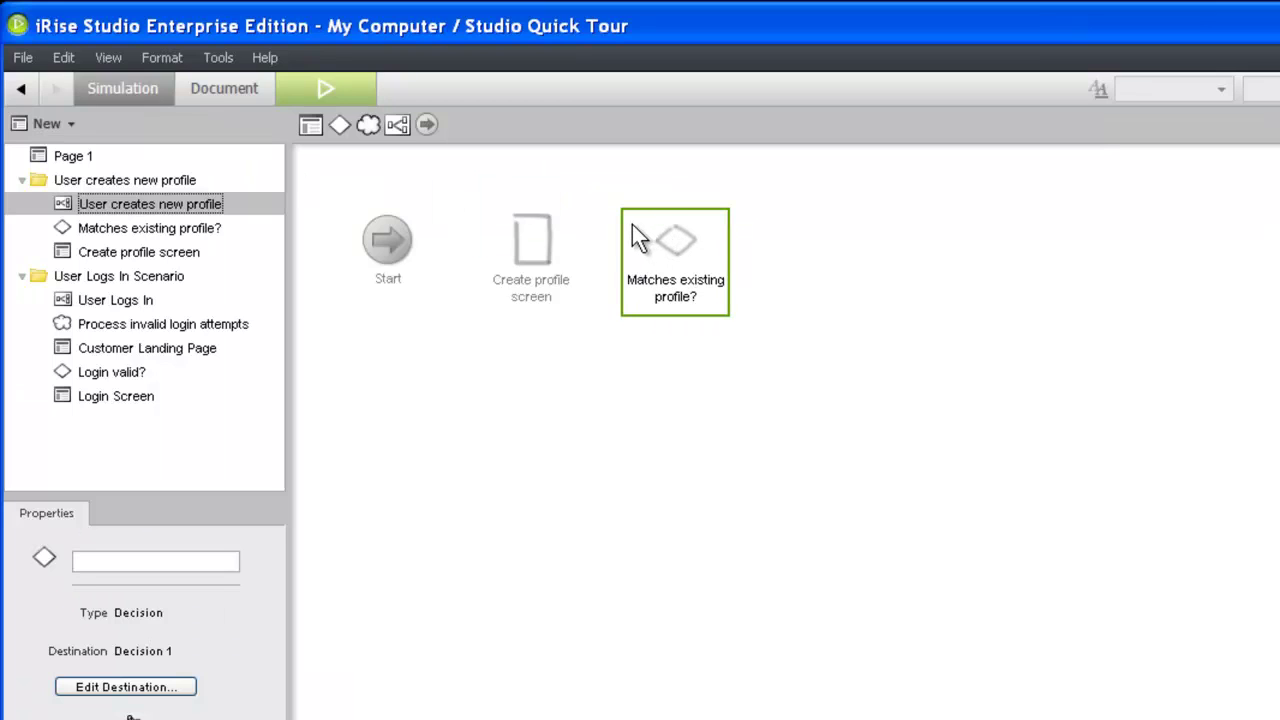
Attach a note about comparing identifying information against the user database to 'Matches existing profile?'.
left_click(233, 87)
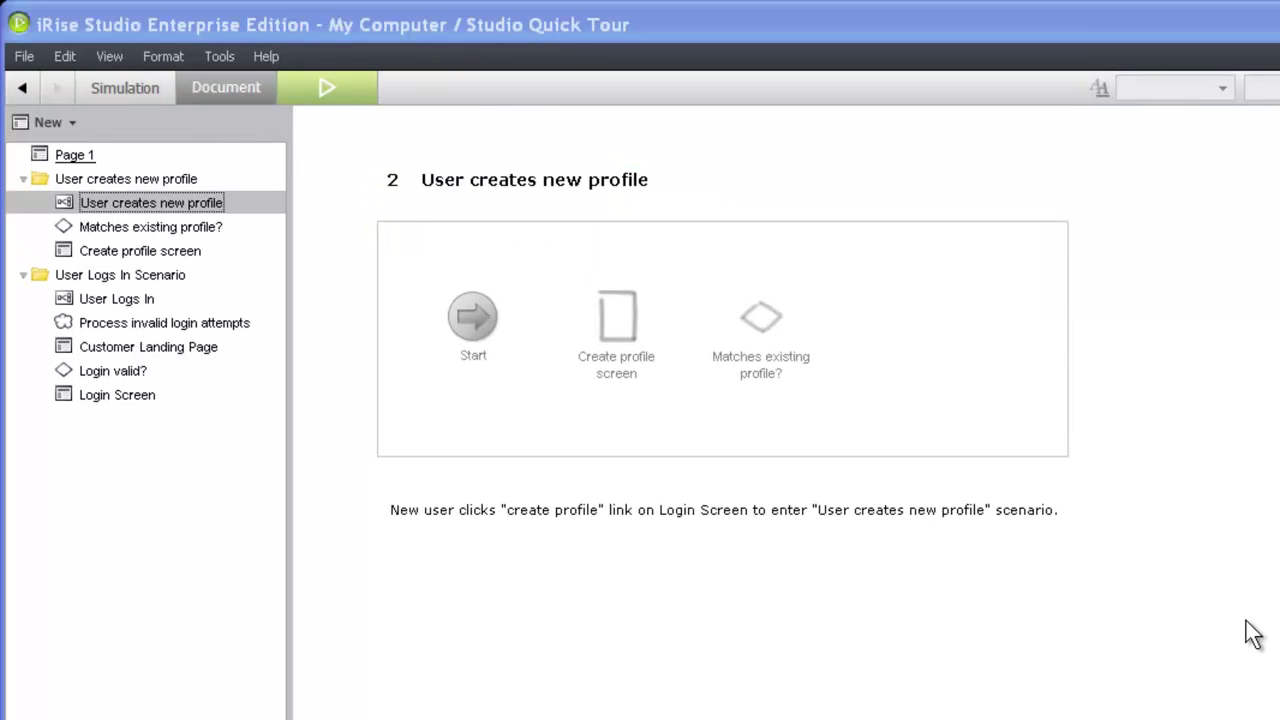
key("ctrl+Return")
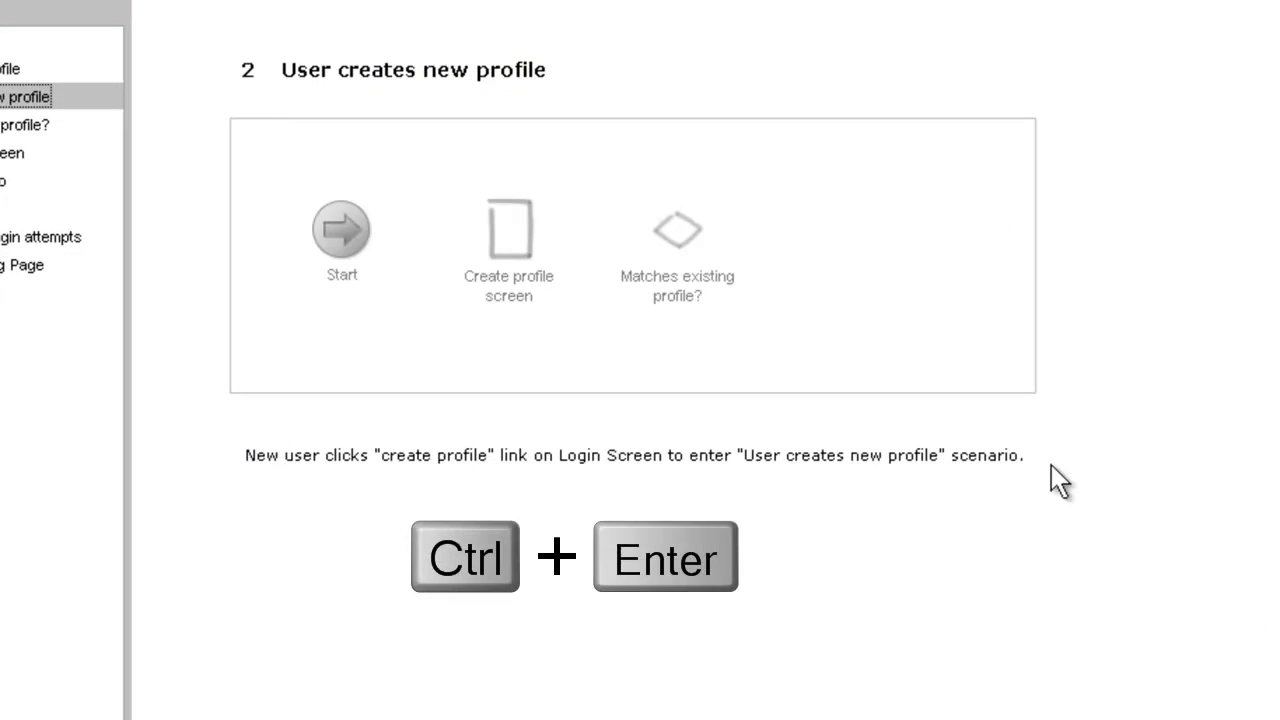
type("Unique id")
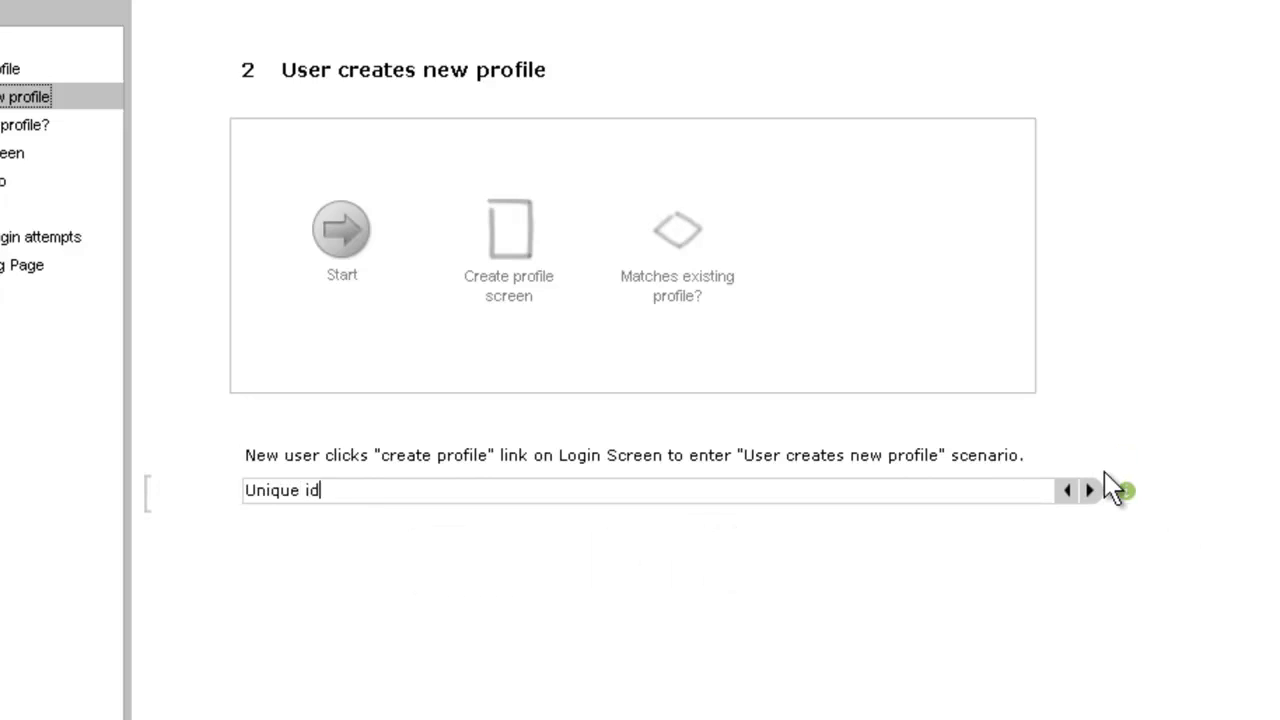
type("entifying information will be compared agains")
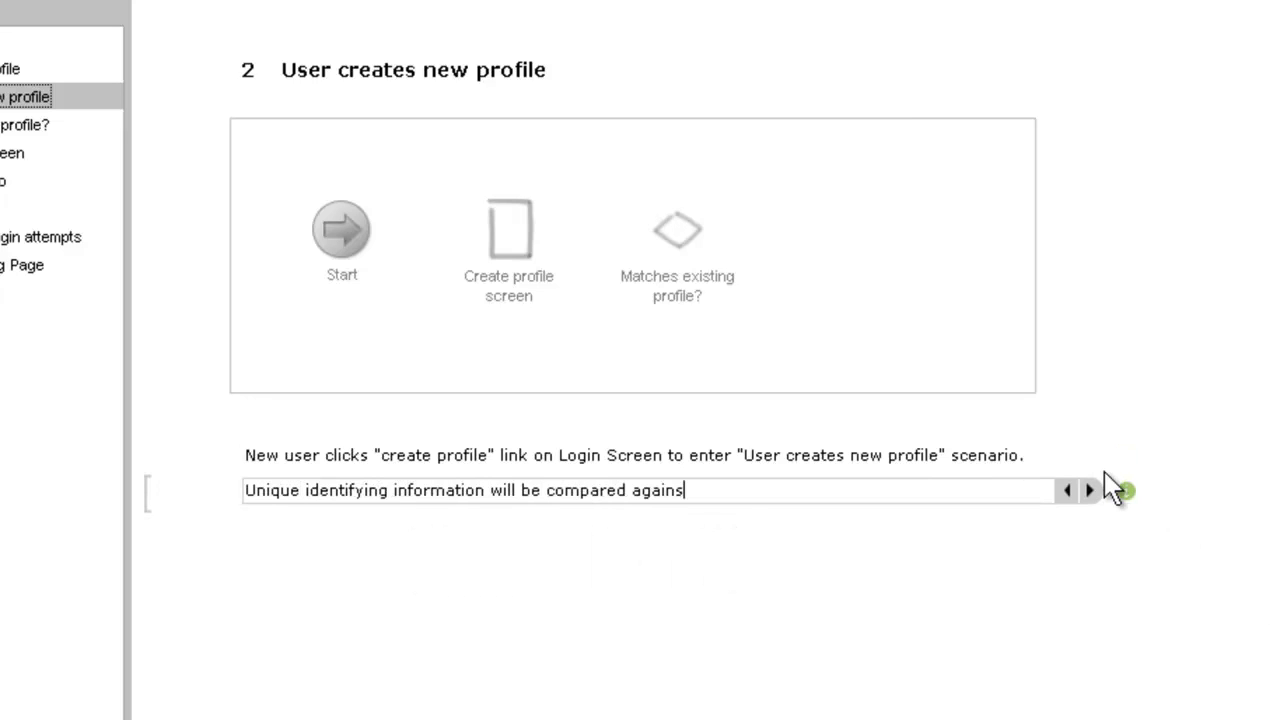
type("t existing user database to determine if a mathc")
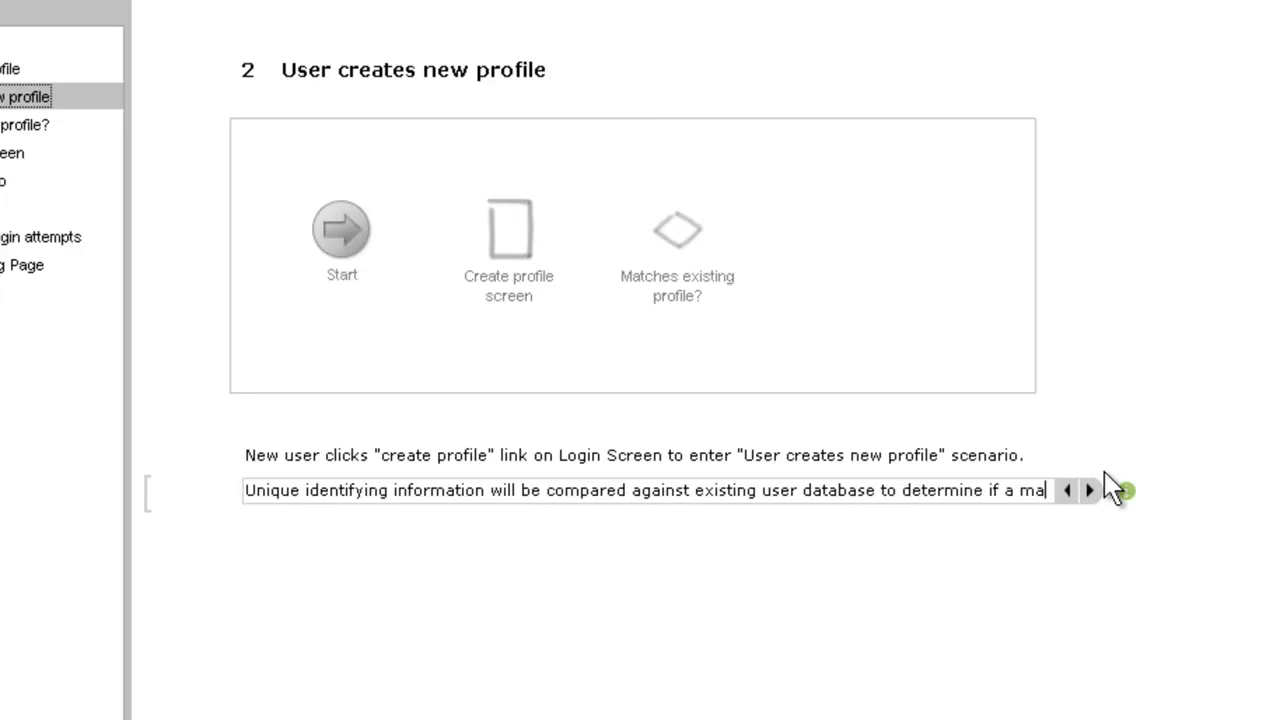
key("BackSpace")
key("BackSpace")
type("ching record already exists.")
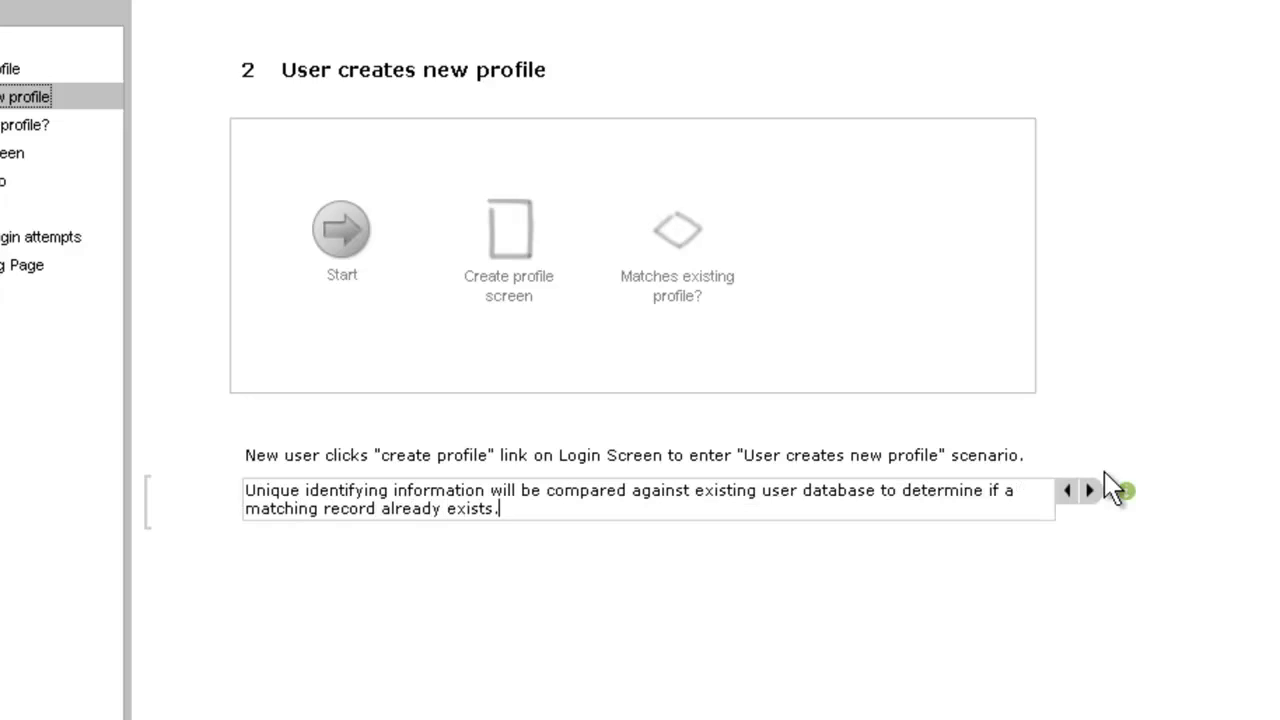
mouse_move(232, 520)
left_mouse_down()
mouse_move(512, 322)
mouse_move(680, 255)
left_mouse_up()
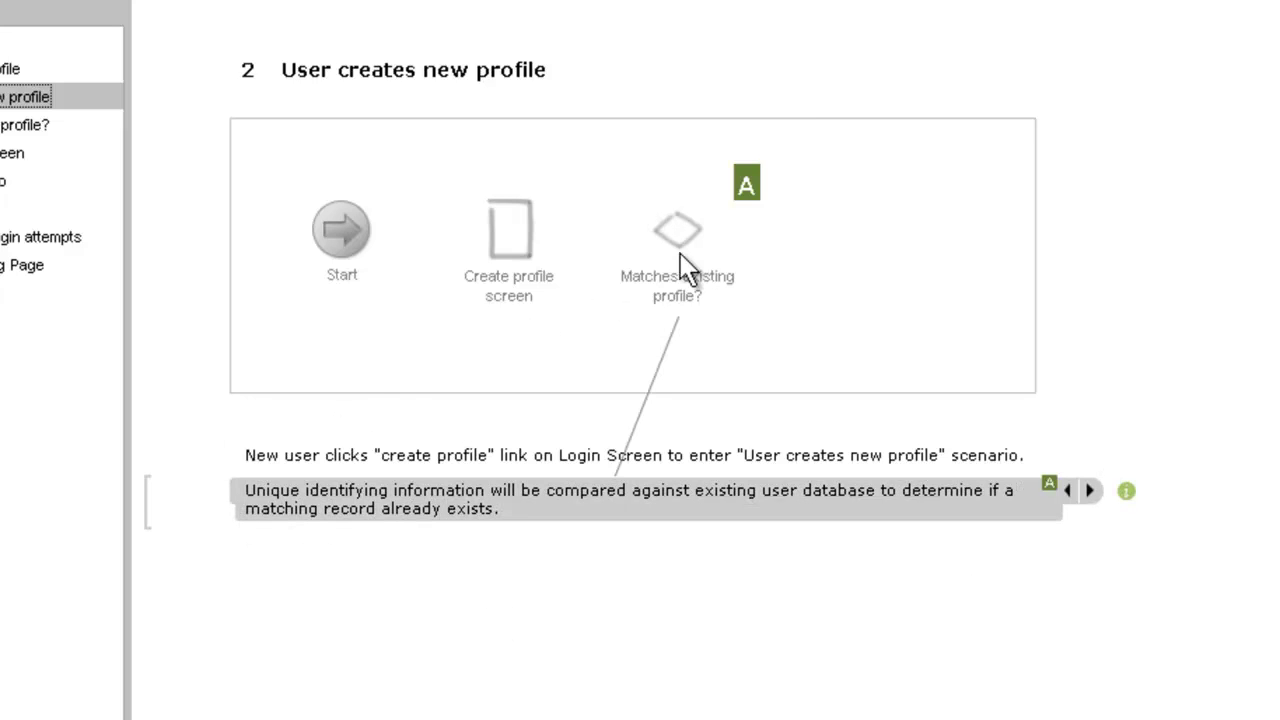
left_click(128, 86)
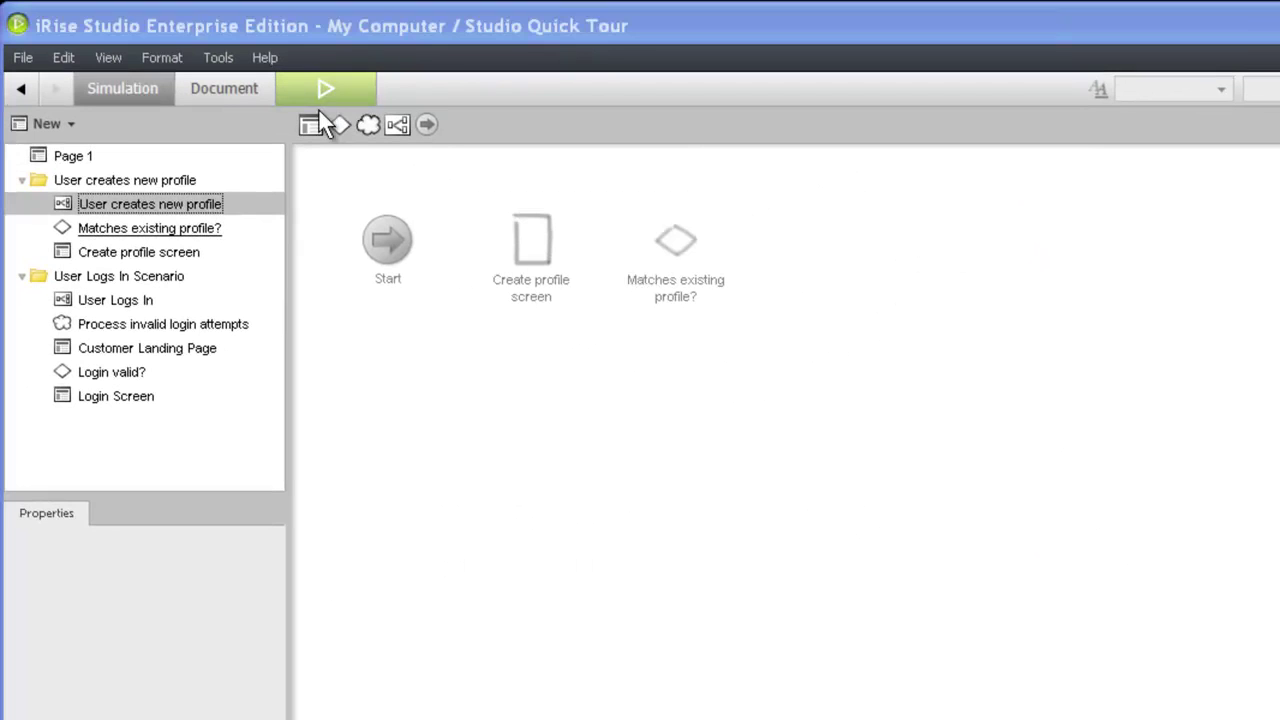
Add pages 'Matching record found' beside the decision and 'New profile confirmation' below it.
left_click_drag(340, 124, 783, 240)
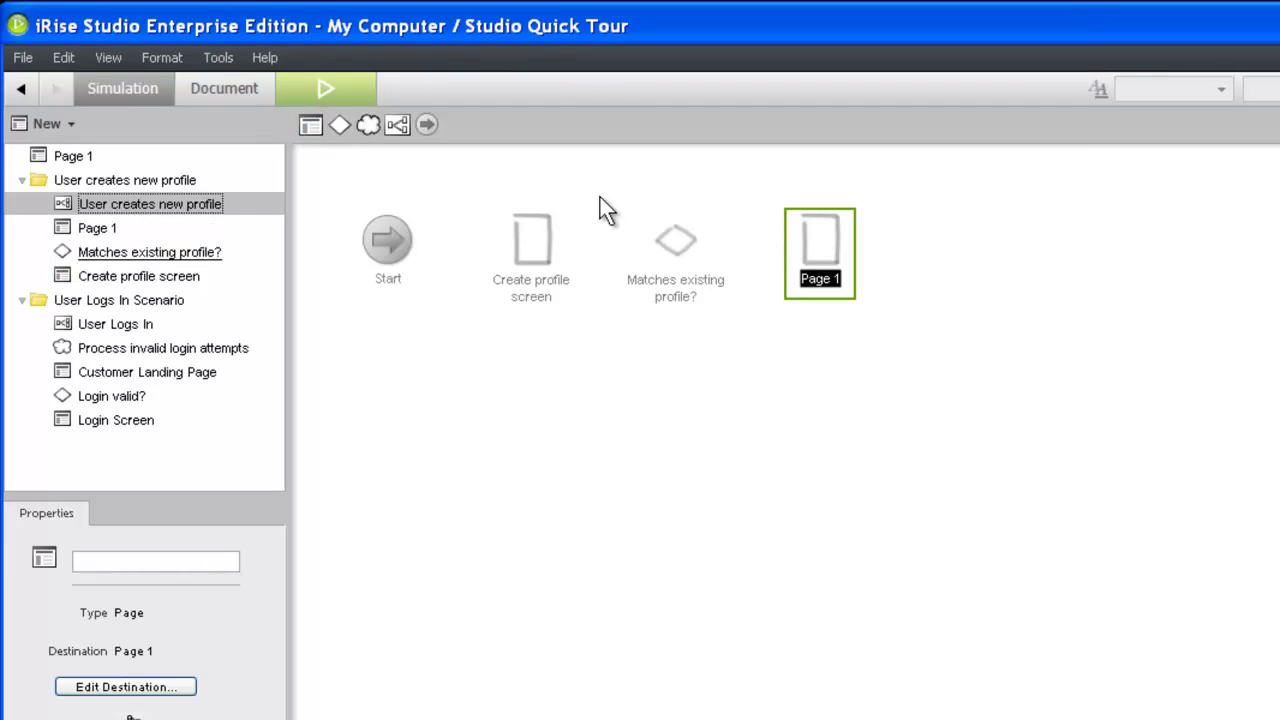
type("Matching record")
key("Return")
type("found")
key("Return")
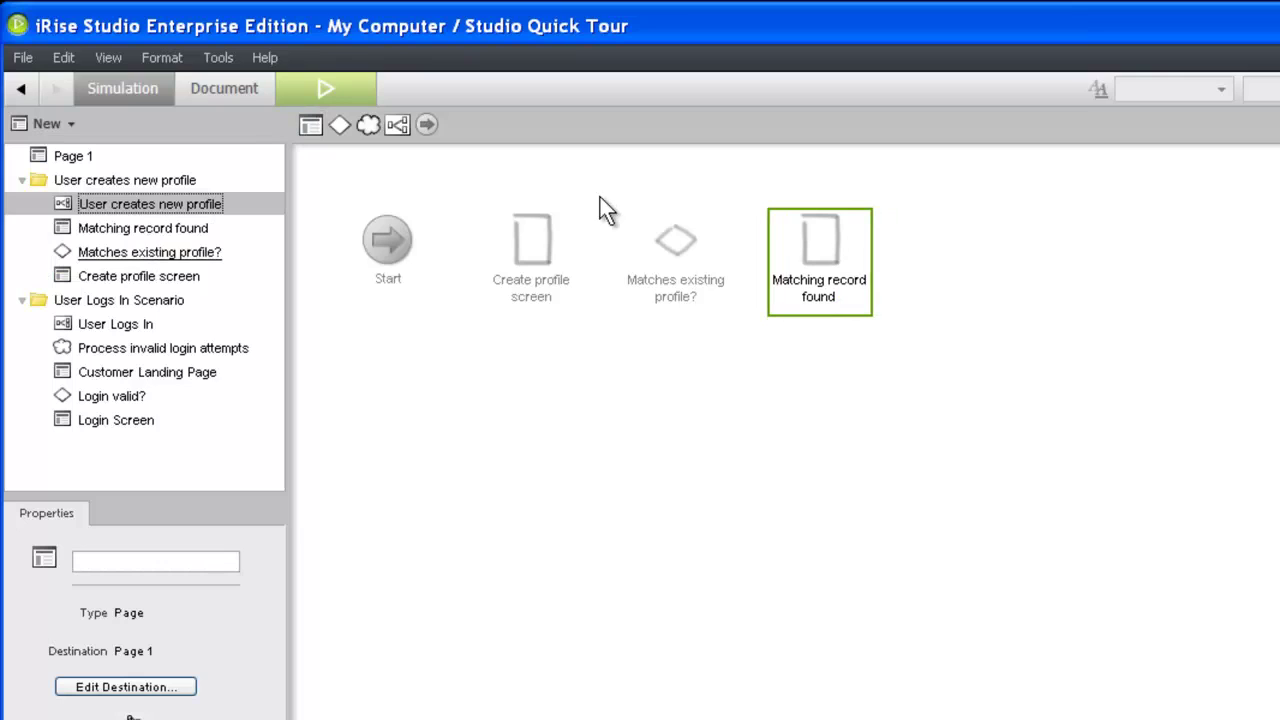
left_click_drag(303, 121, 808, 363)
type("New profile confirmation")
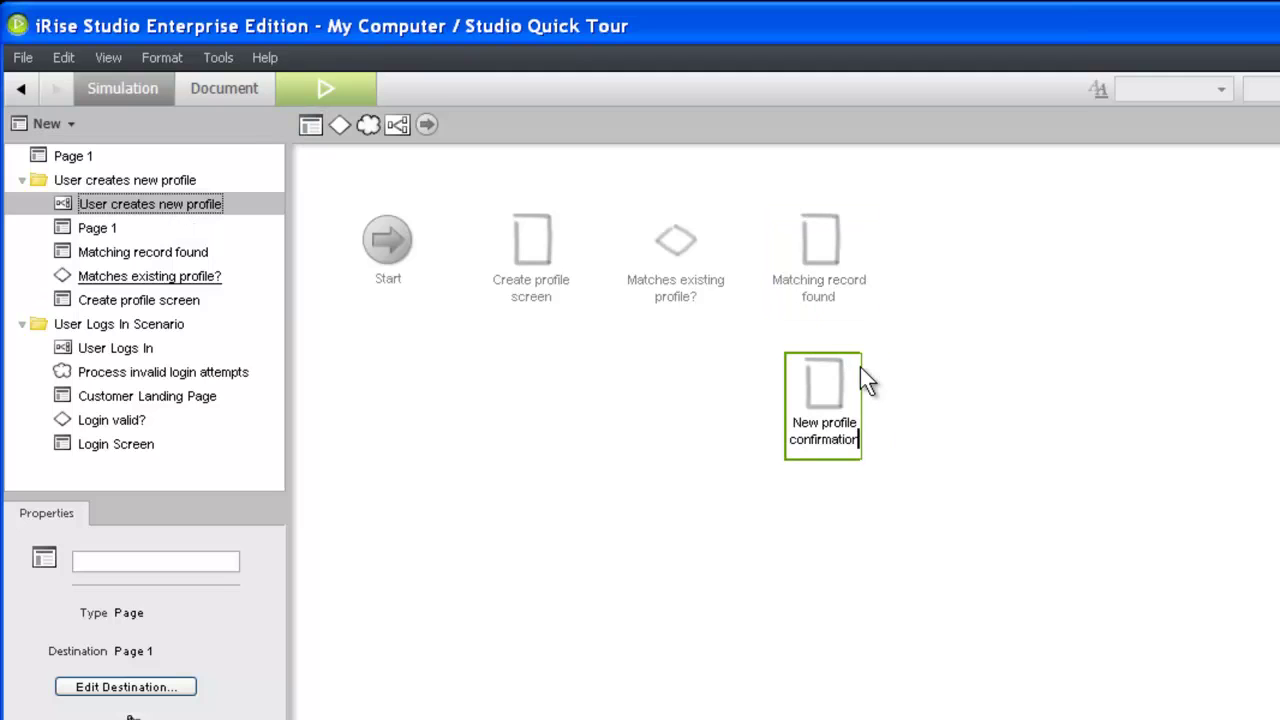
key("Return")
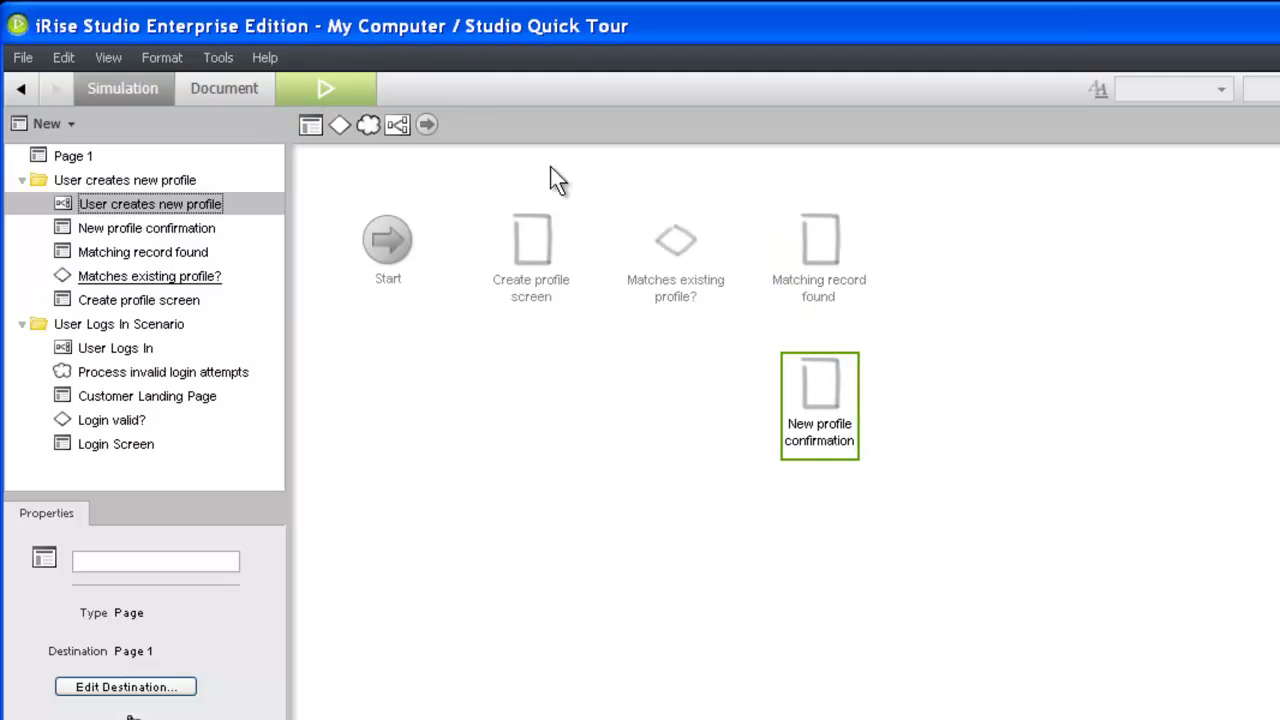
Add a cloud named 'Password retrieval process' right of Matching record found.
left_click_drag(368, 124, 940, 245)
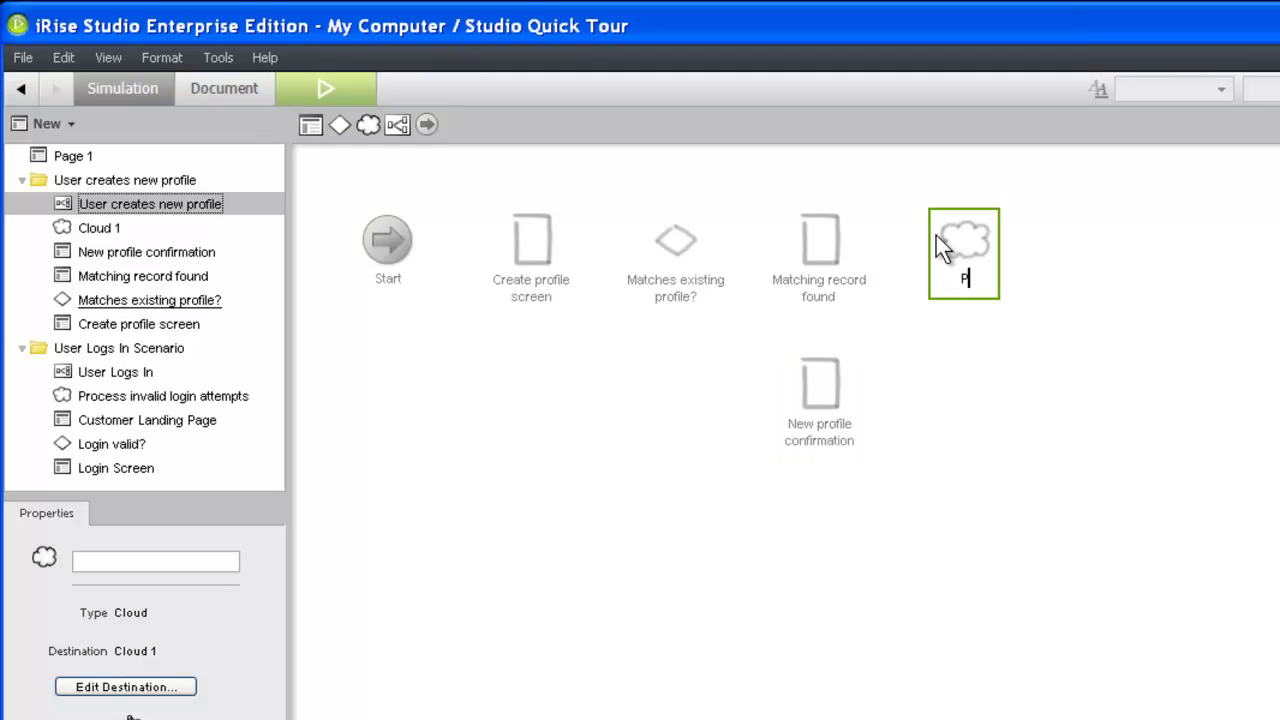
type("assword retrieval pro")
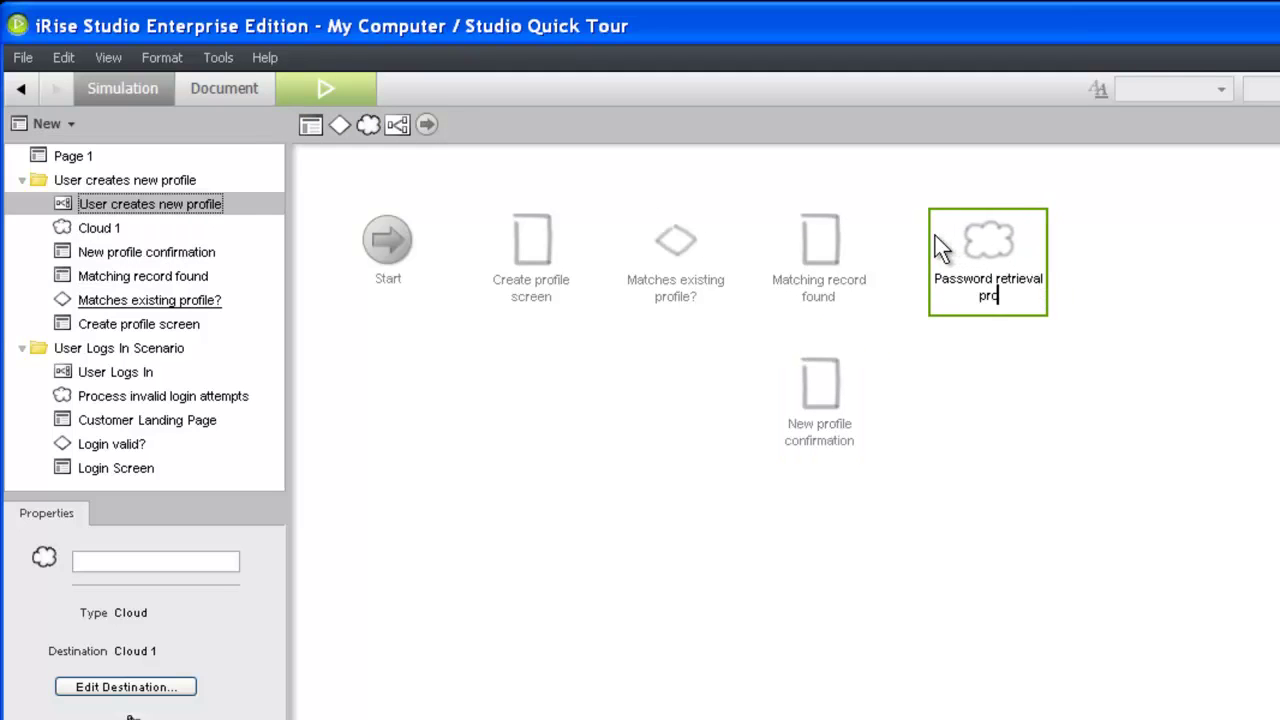
type("cess")
key("Return")
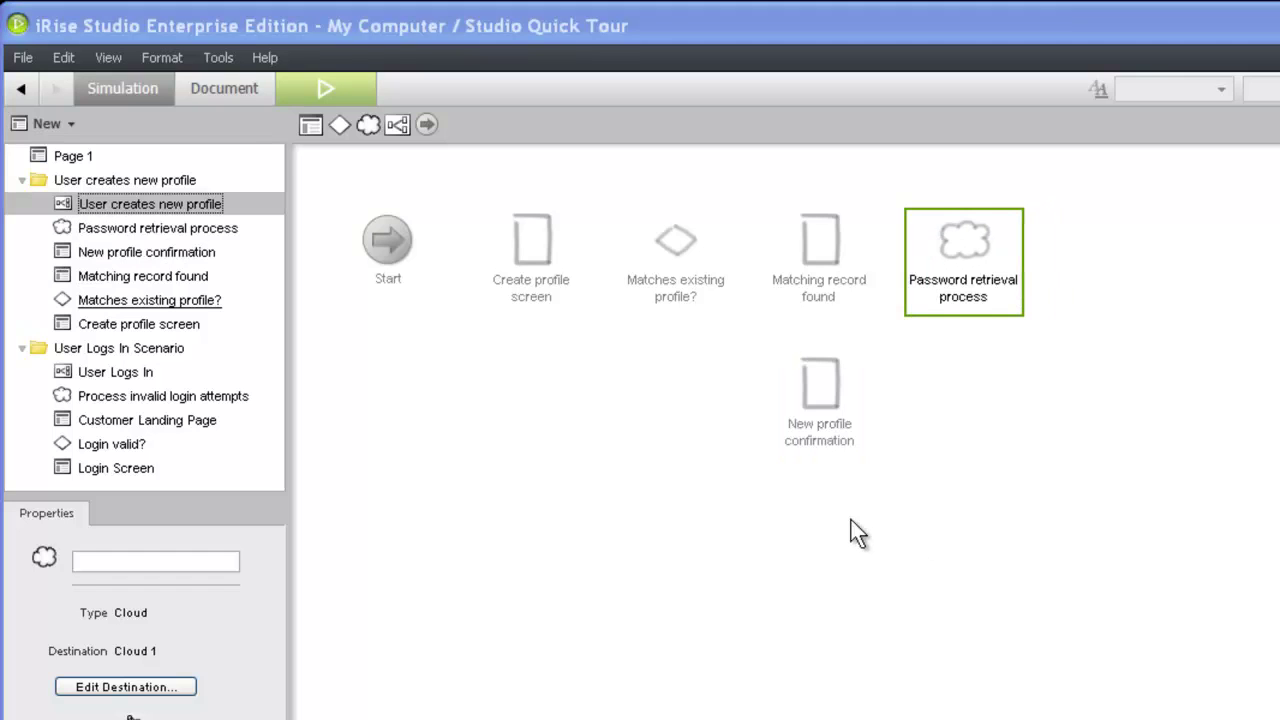
Connect Start through the decision branches, and Matching record found to Password retrieval process.
left_click(411, 237)
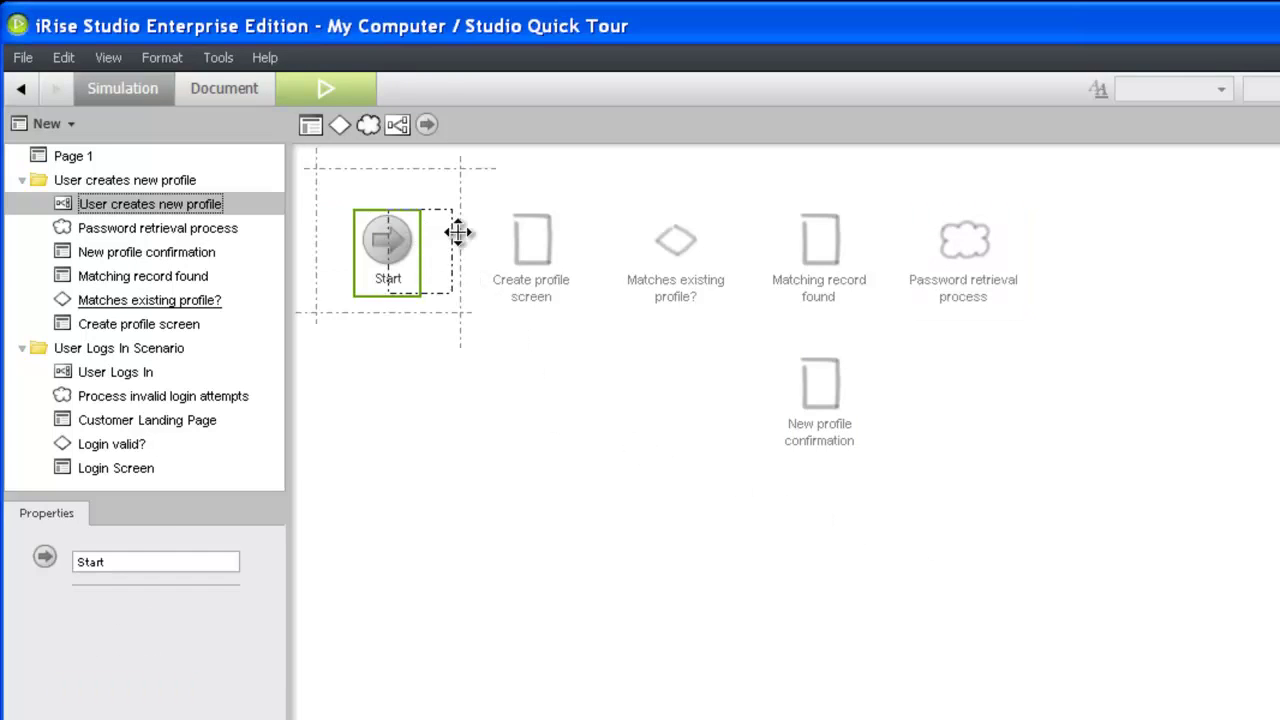
left_click_drag(457, 234, 805, 372)
left_click(522, 232)
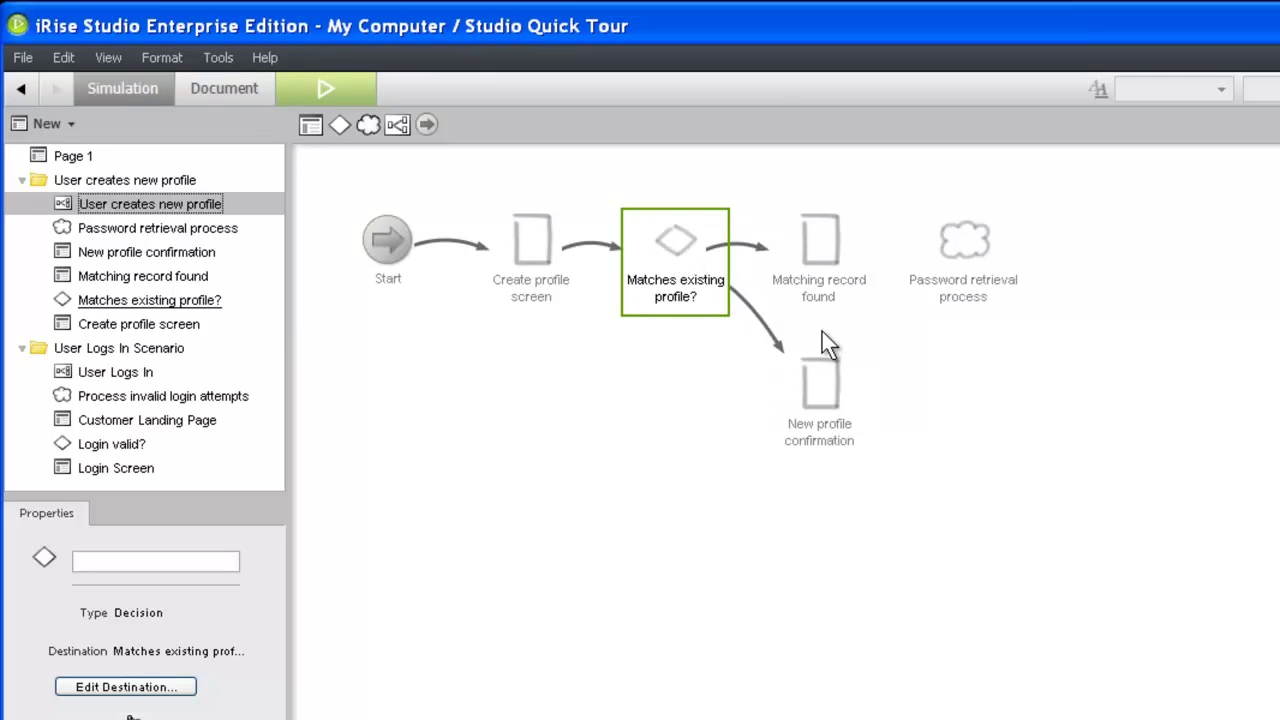
left_click(818, 240)
left_click_drag(850, 240, 926, 242)
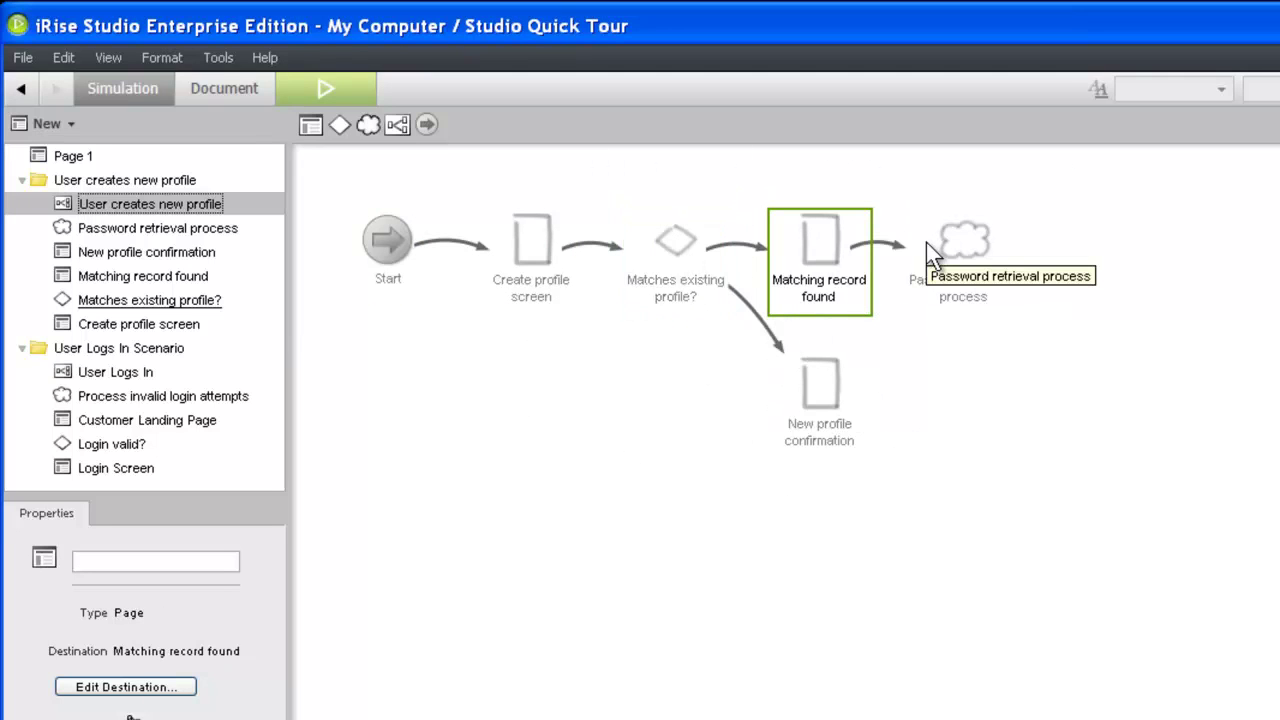
Colour the Matching record found page red and New profile confirmation green.
right_click(822, 249)
mouse_move(905, 293)
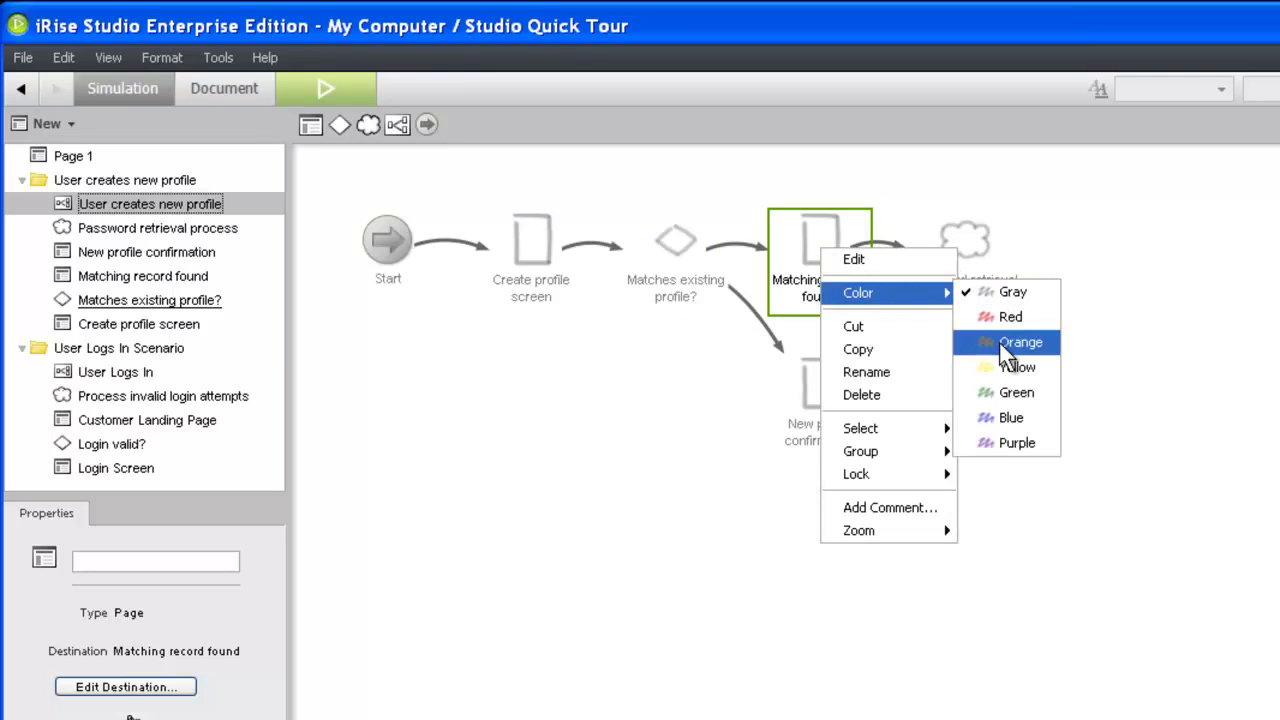
left_click(995, 314)
right_click(813, 386)
mouse_move(868, 428)
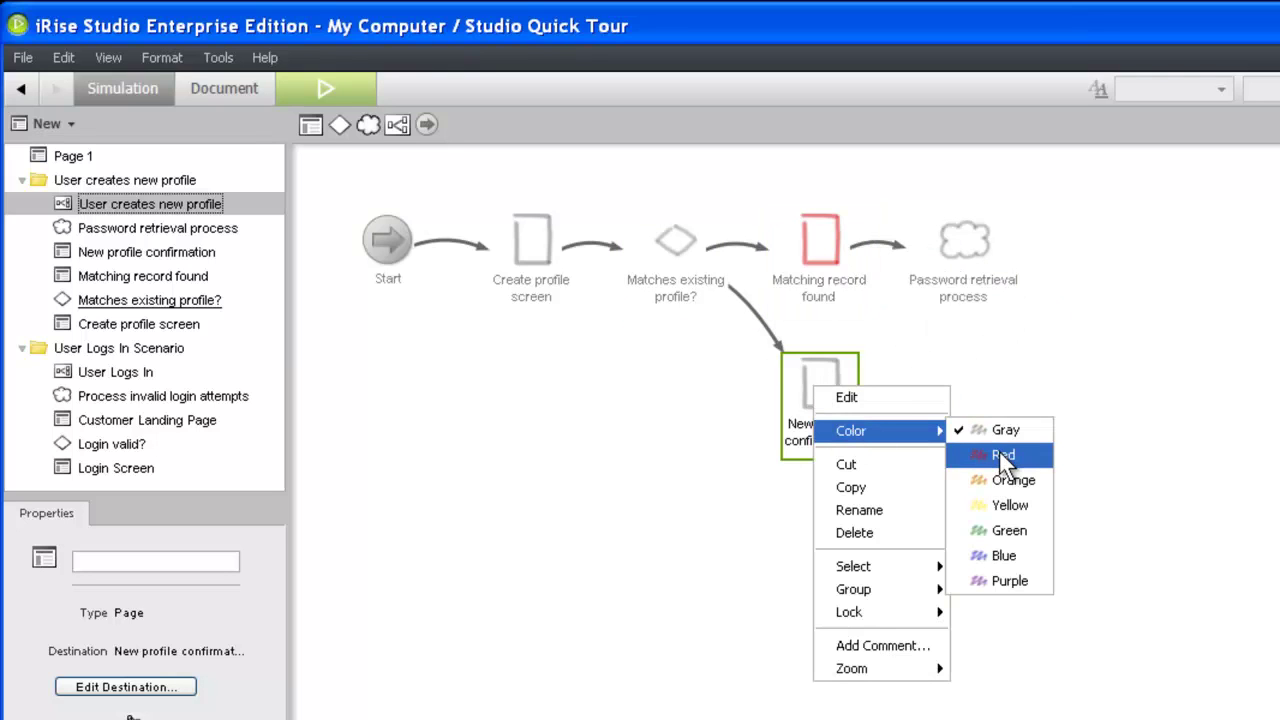
left_click(998, 527)
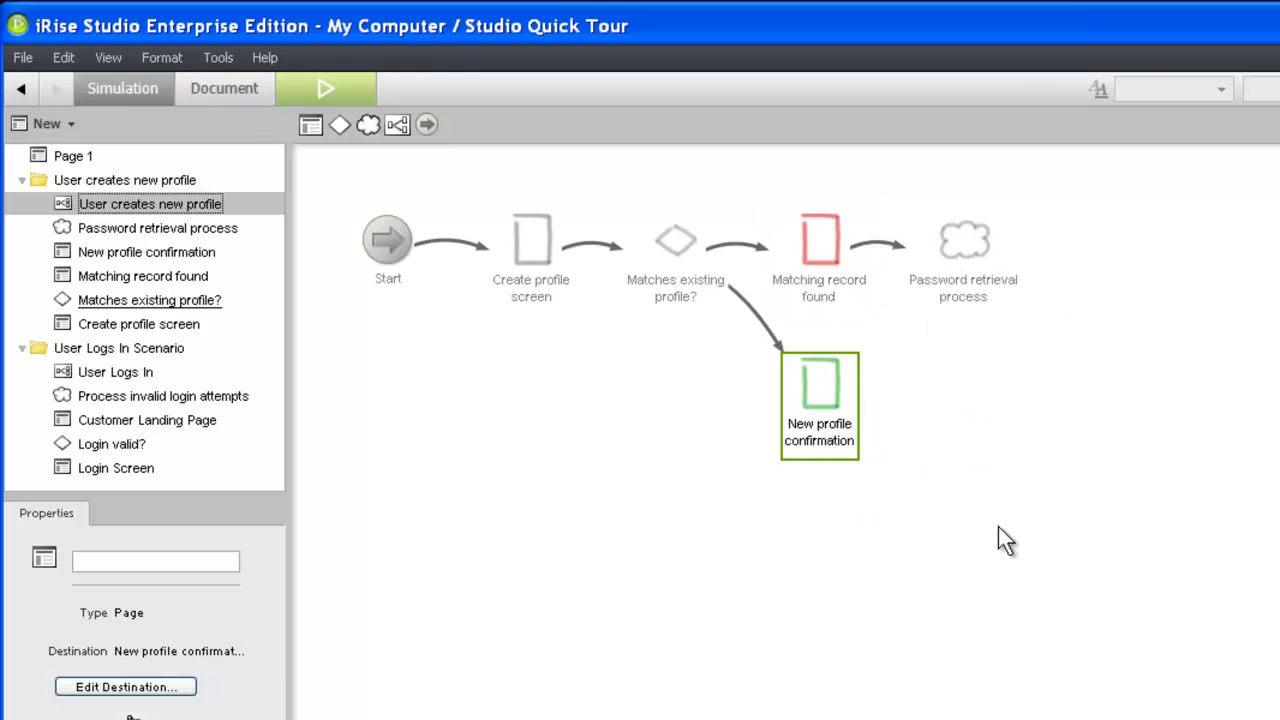
Give the Password retrieval process cloud the subtitle 'External process'.
left_click(970, 274)
left_click(155, 560)
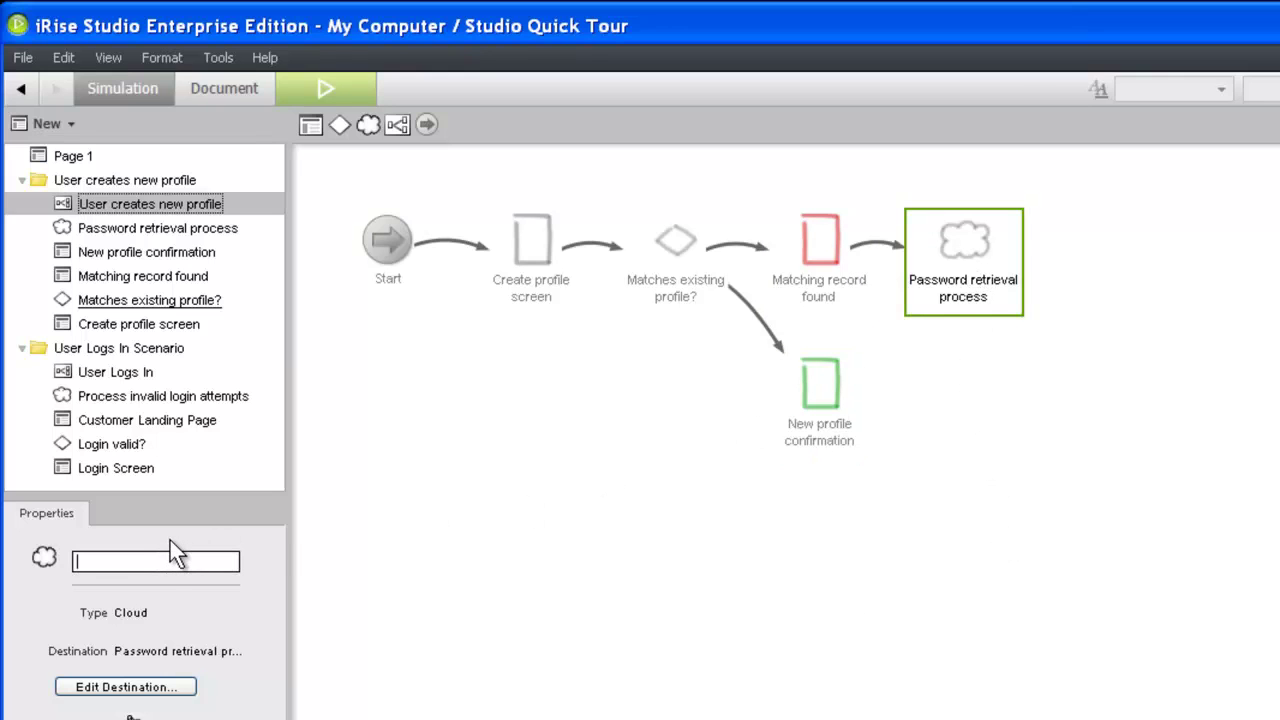
type("Externa")
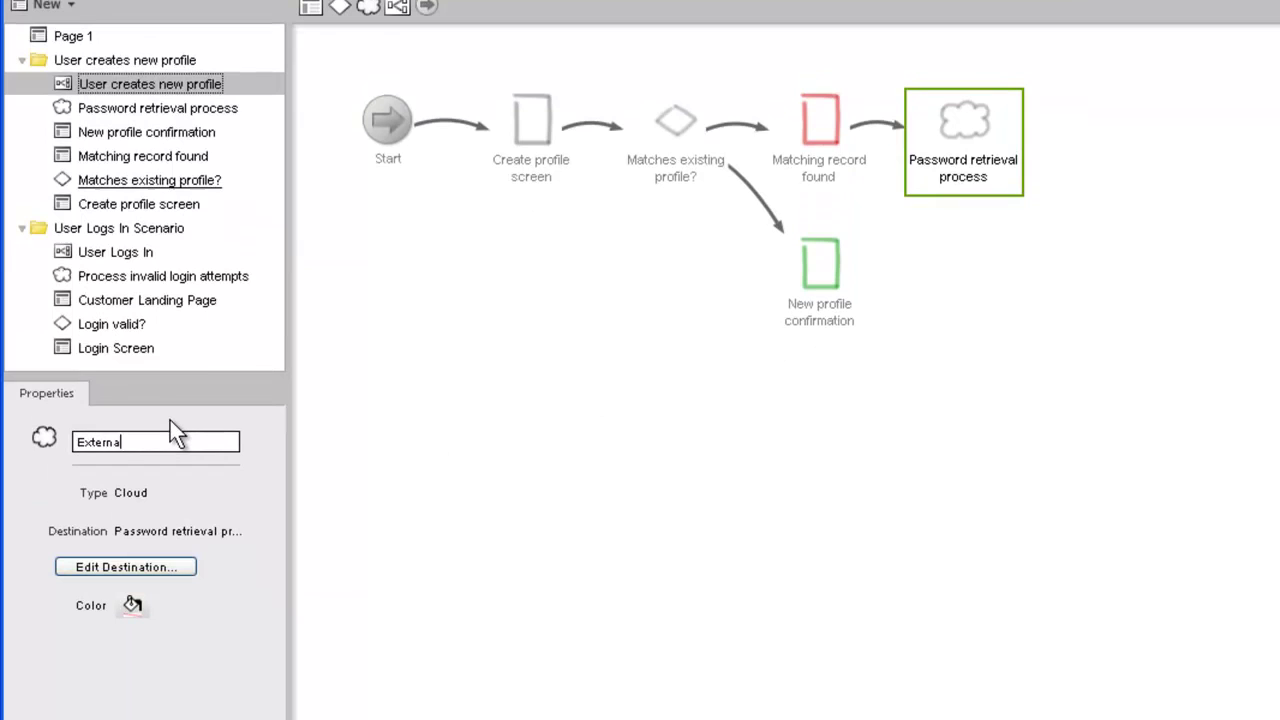
type("l process")
key("Tab")
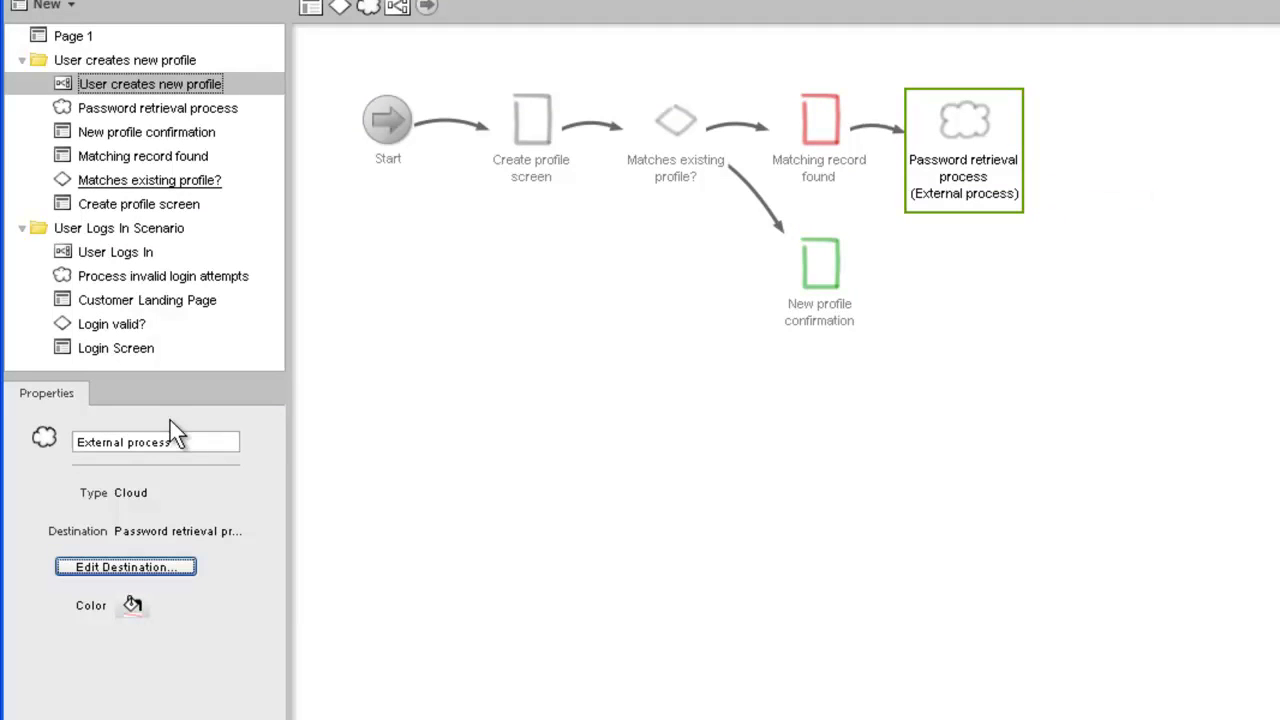
Place the User Logs In scenario below Start and connect it into Start.
left_click(345, 340)
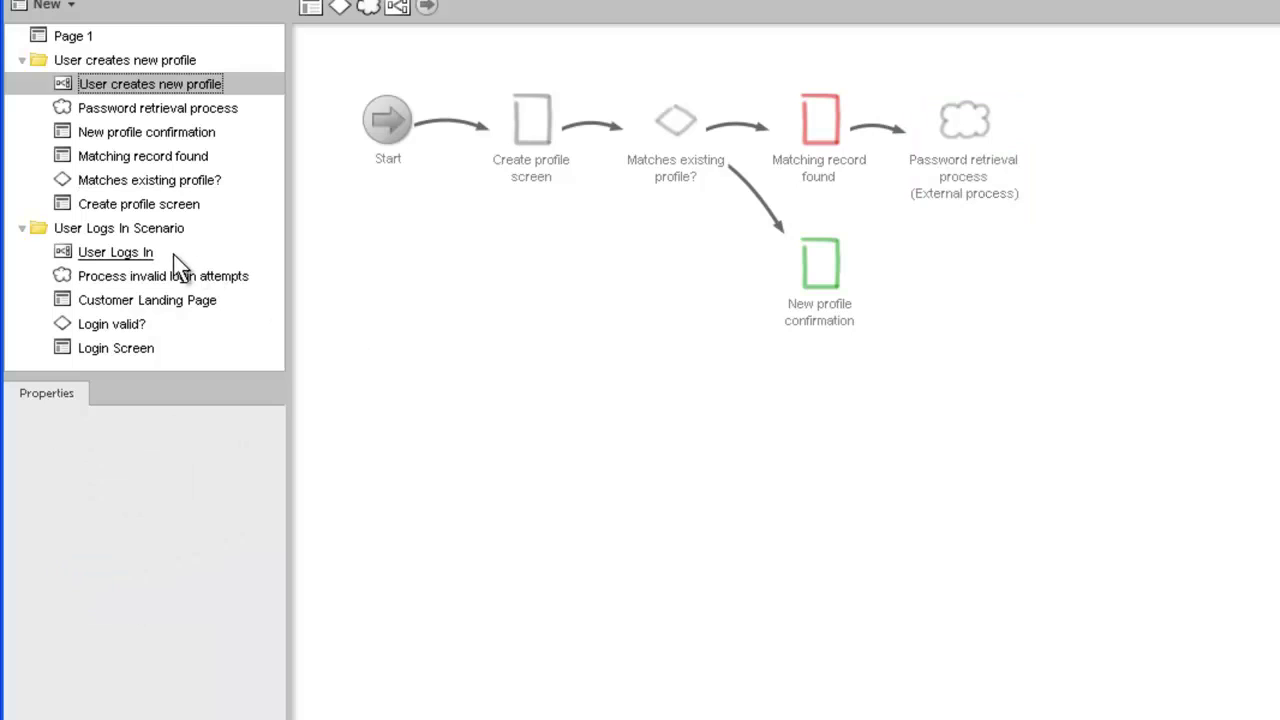
left_click_drag(160, 260, 386, 292)
left_click_drag(388, 140, 404, 150)
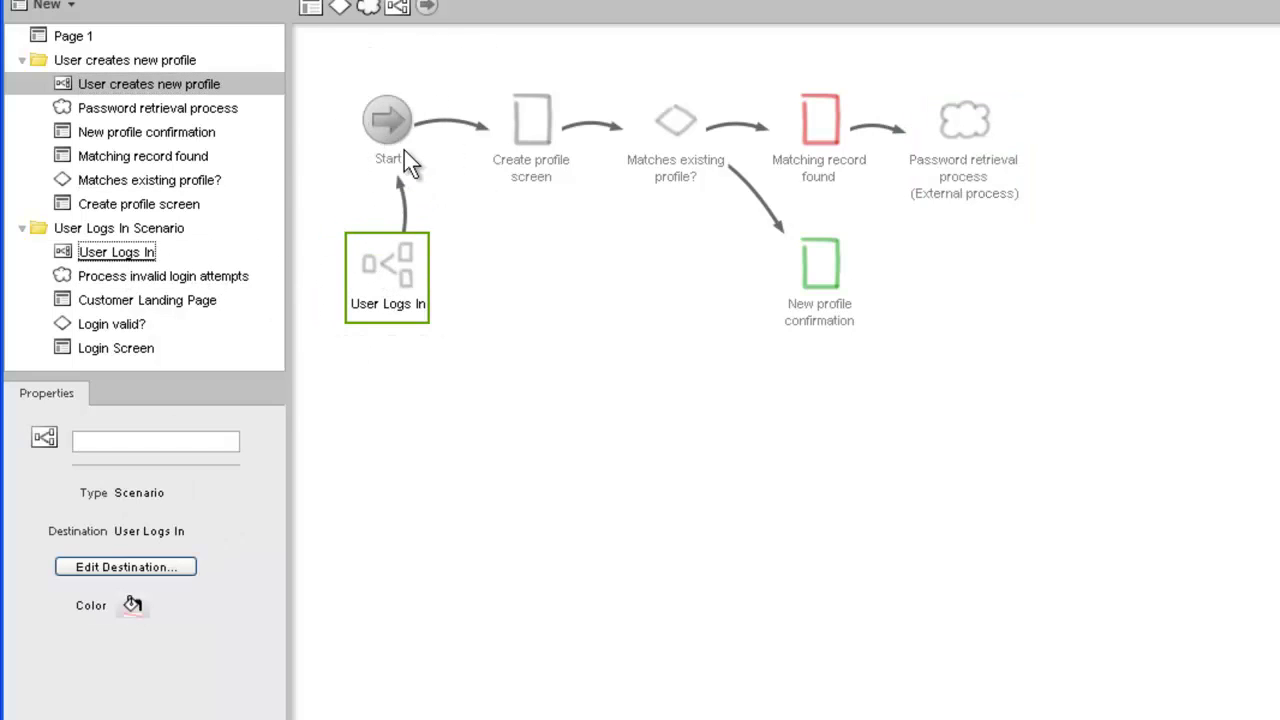